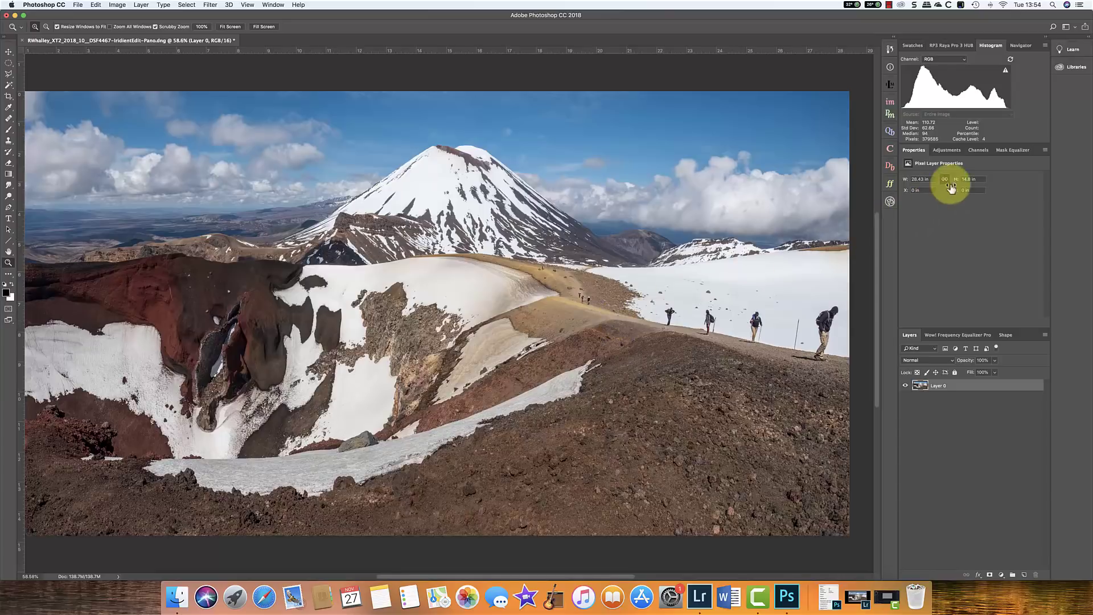
# - Save the image's luminosity as an Alpha 1 channel, view it, and intersect the selection with it
pyautogui.click(977, 150)
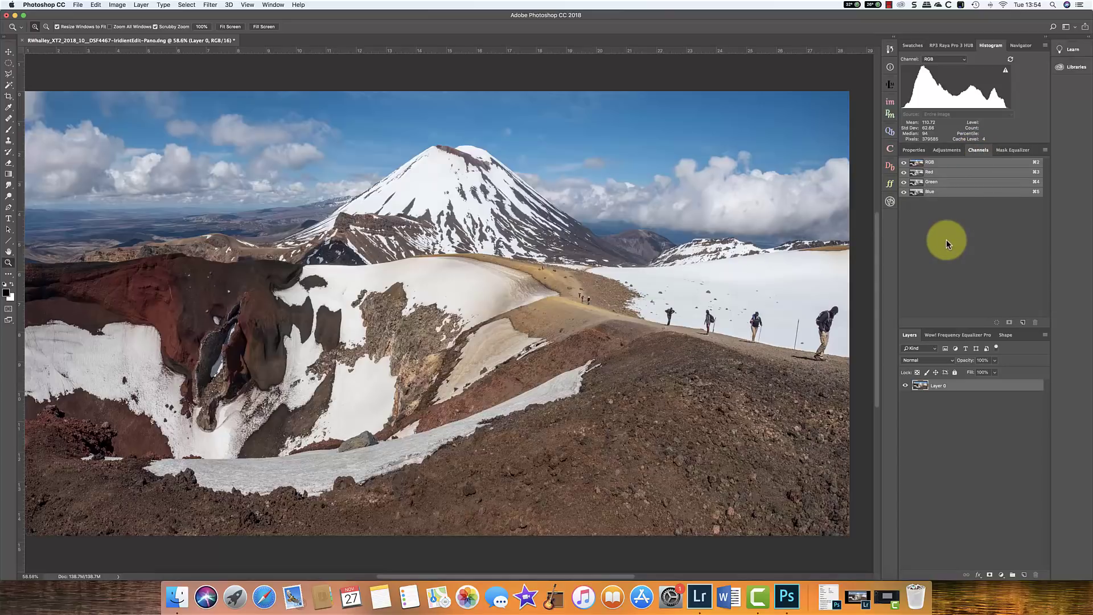
pyautogui.keyDown('super'); pyautogui.click(923, 165); pyautogui.keyUp('super')
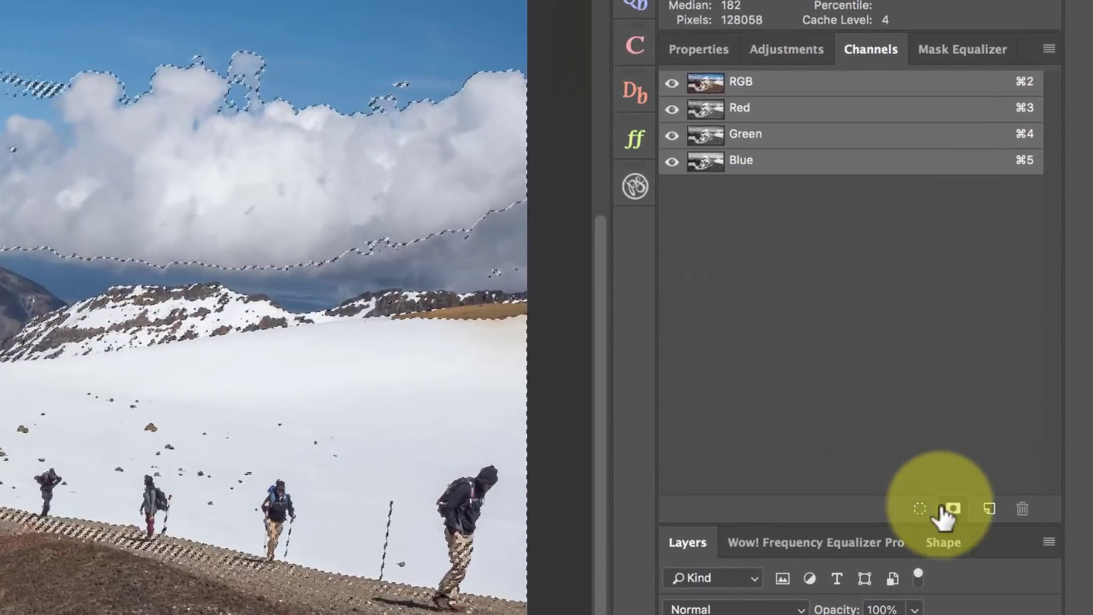
pyautogui.click(950, 509)
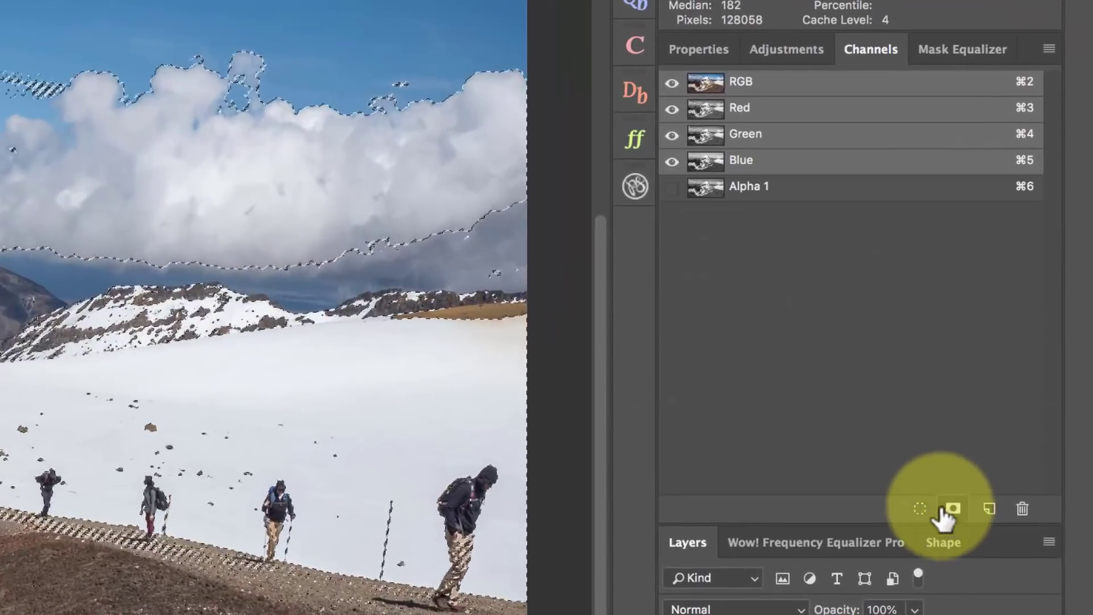
pyautogui.click(719, 193)
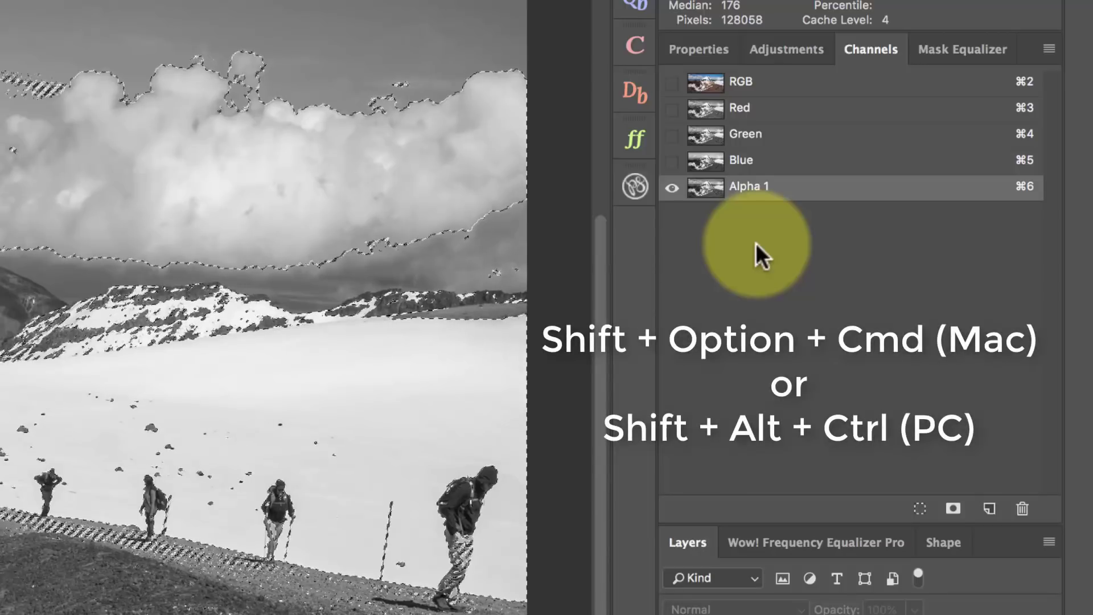
pyautogui.keyDown('alt'); pyautogui.keyDown('shift'); pyautogui.keyDown('super'); pyautogui.click(713, 192); pyautogui.keyUp('super'); pyautogui.keyUp('shift'); pyautogui.keyUp('alt')
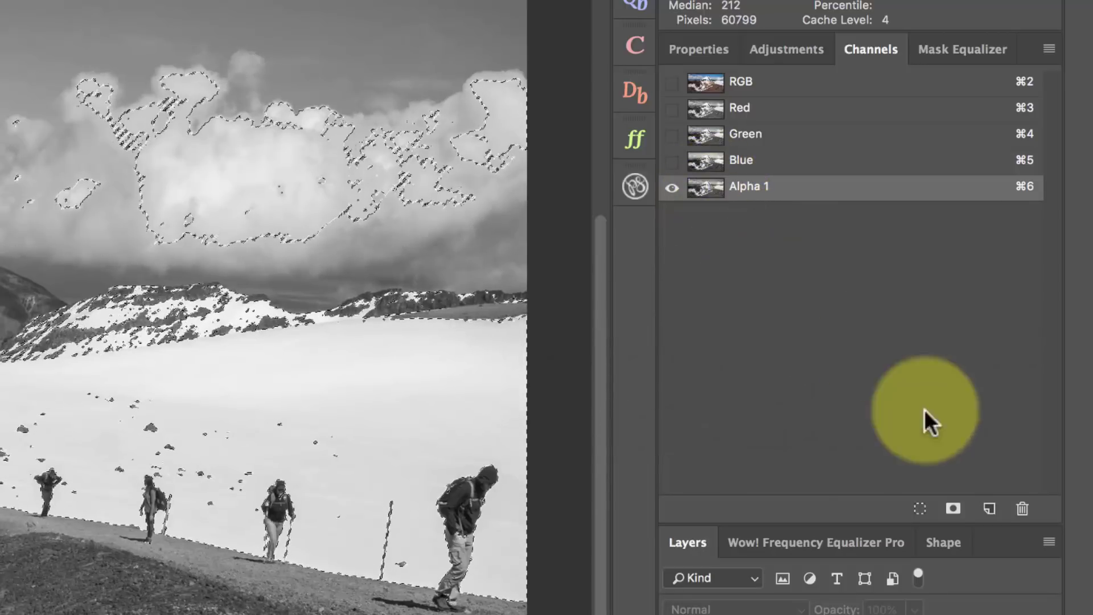
# - Save the narrowed selection as Alpha 2 and compare it with Alpha 1
pyautogui.click(951, 509)
pyautogui.click(740, 213)
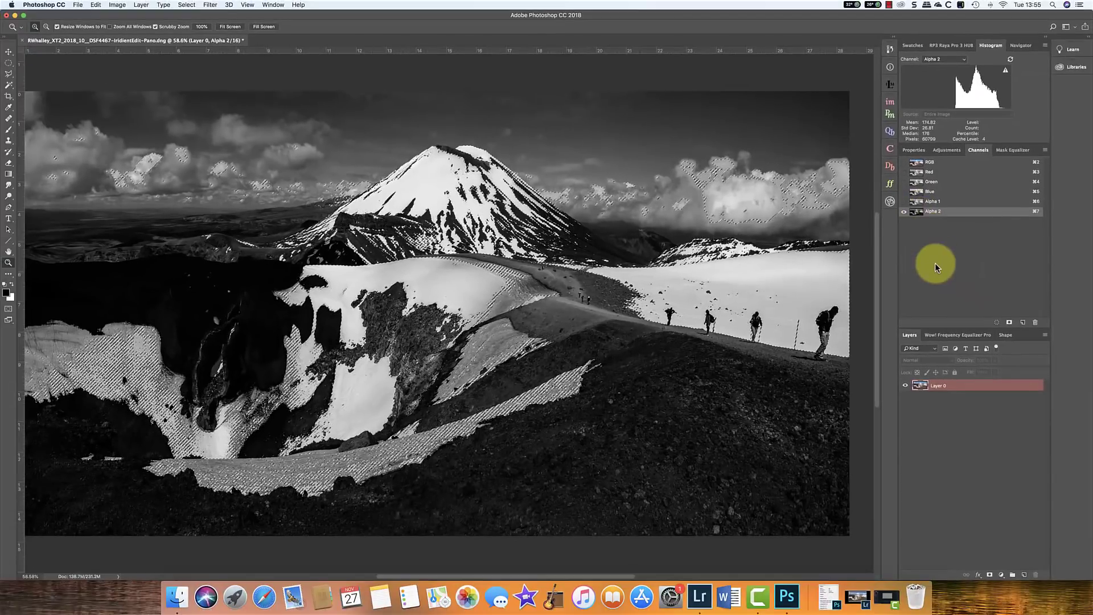
pyautogui.click(917, 202)
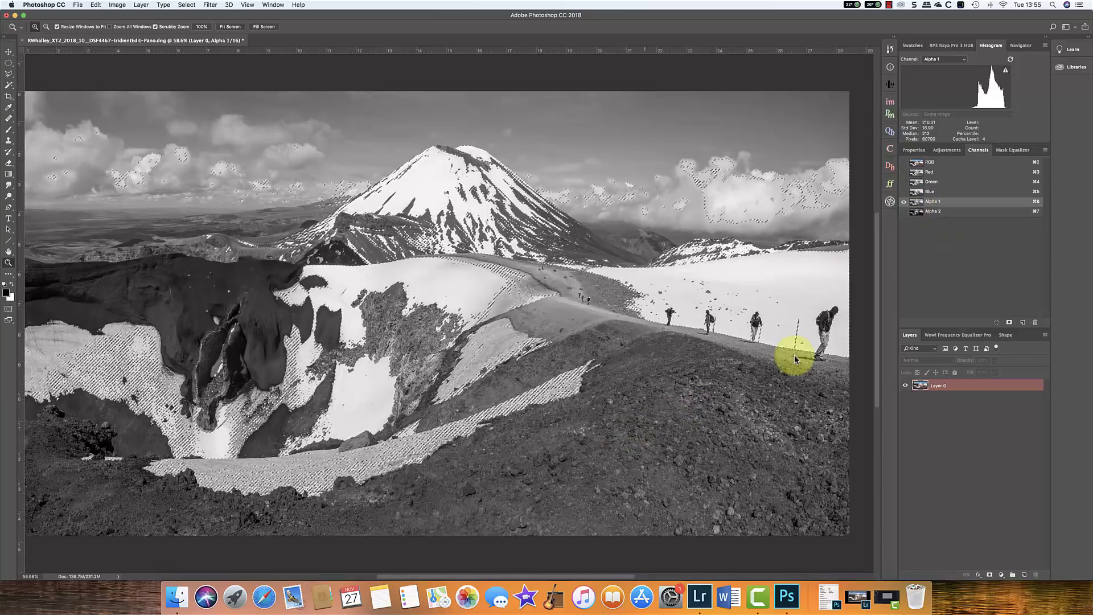
pyautogui.click(916, 212)
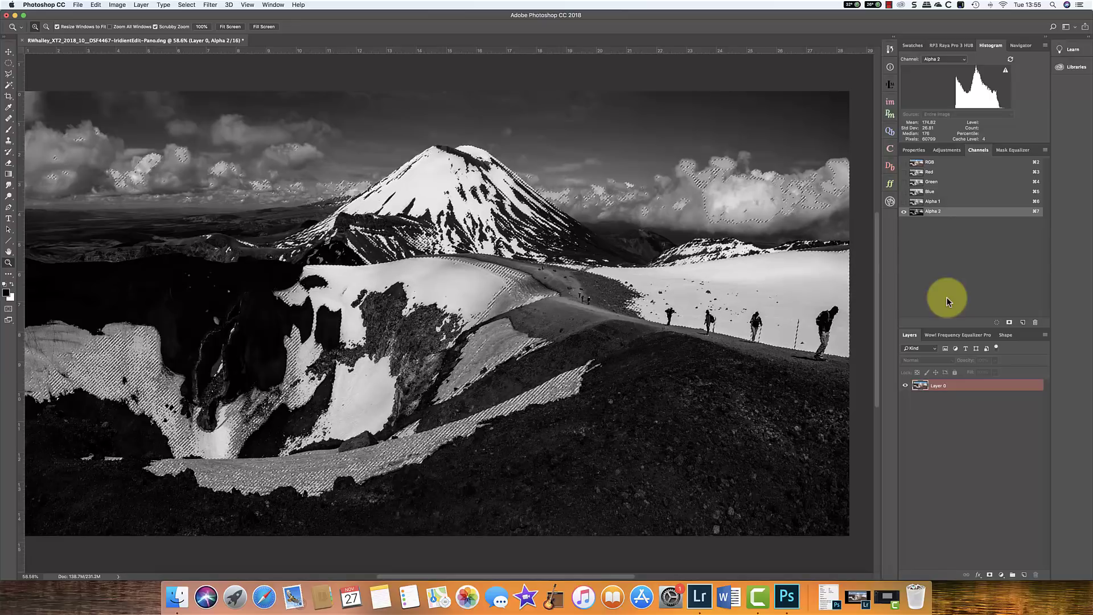
# - Intersect with Alpha 2 and save it as Alpha 3, then reload Alpha 1 as the selection
pyautogui.keyDown('super'); pyautogui.click(921, 216); pyautogui.keyUp('super')
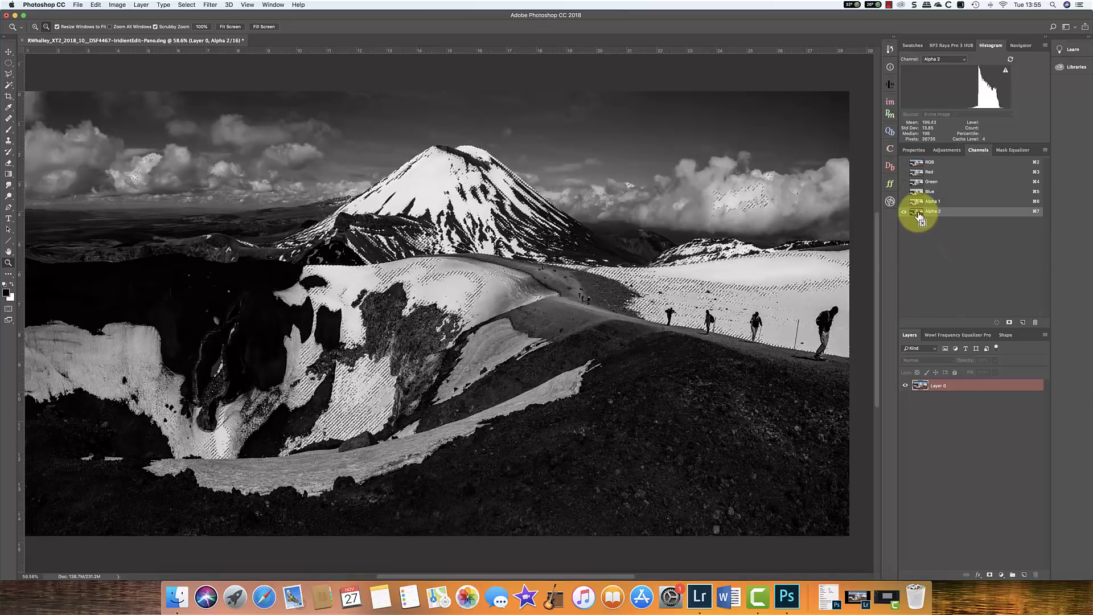
pyautogui.click(1010, 321)
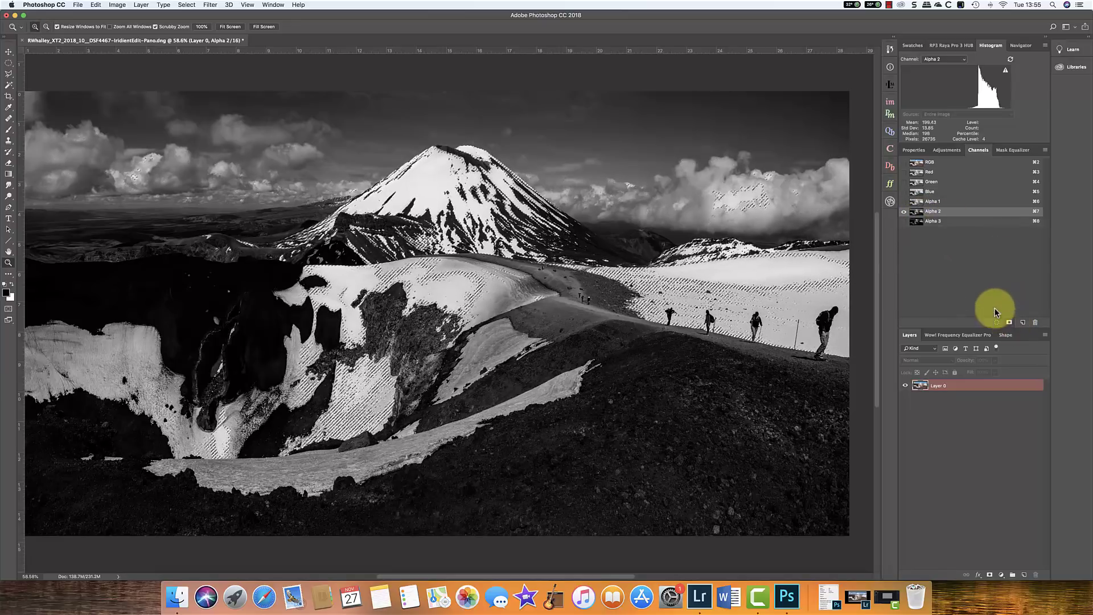
pyautogui.click(918, 220)
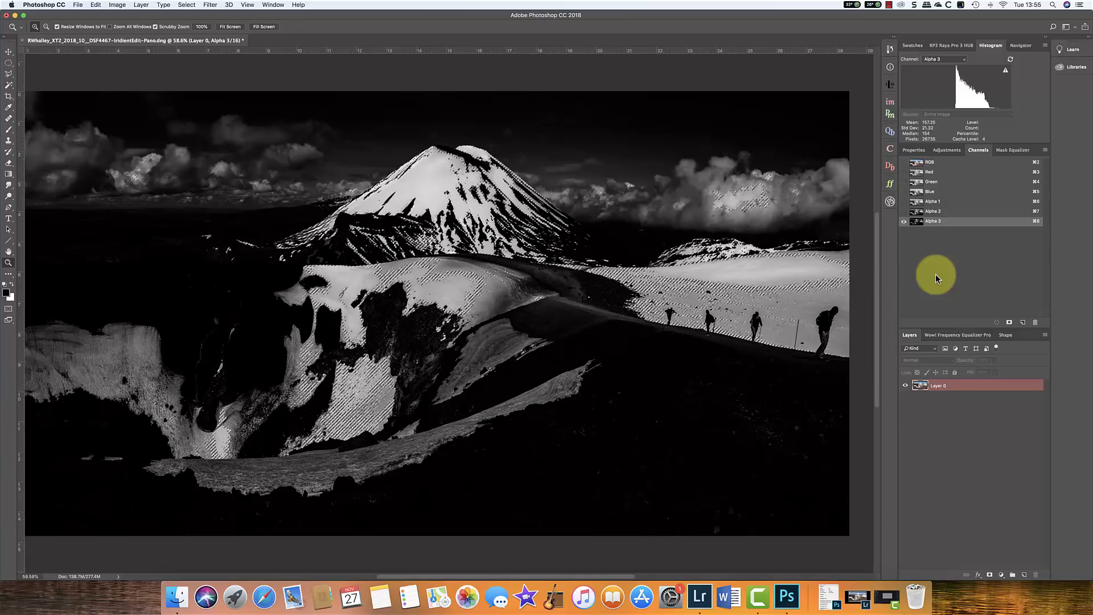
pyautogui.click(921, 203)
pyautogui.keyDown('super'); pyautogui.click(917, 202); pyautogui.keyUp('super')
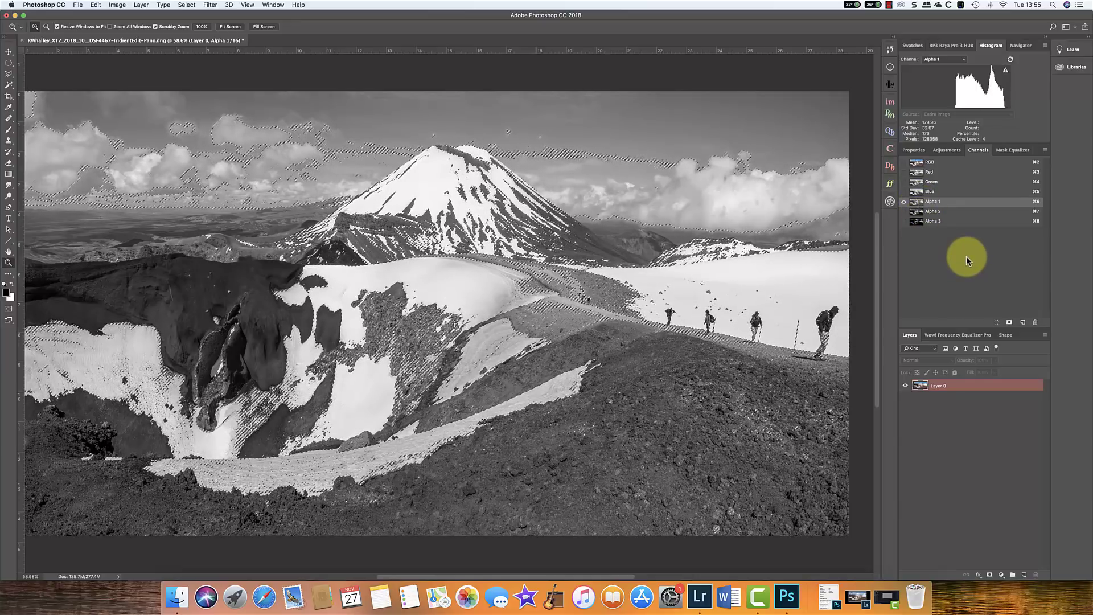
# - Save the Alpha 1 selection as a new Alpha 4 channel and invert its tones
pyautogui.click(1009, 323)
pyautogui.click(930, 233)
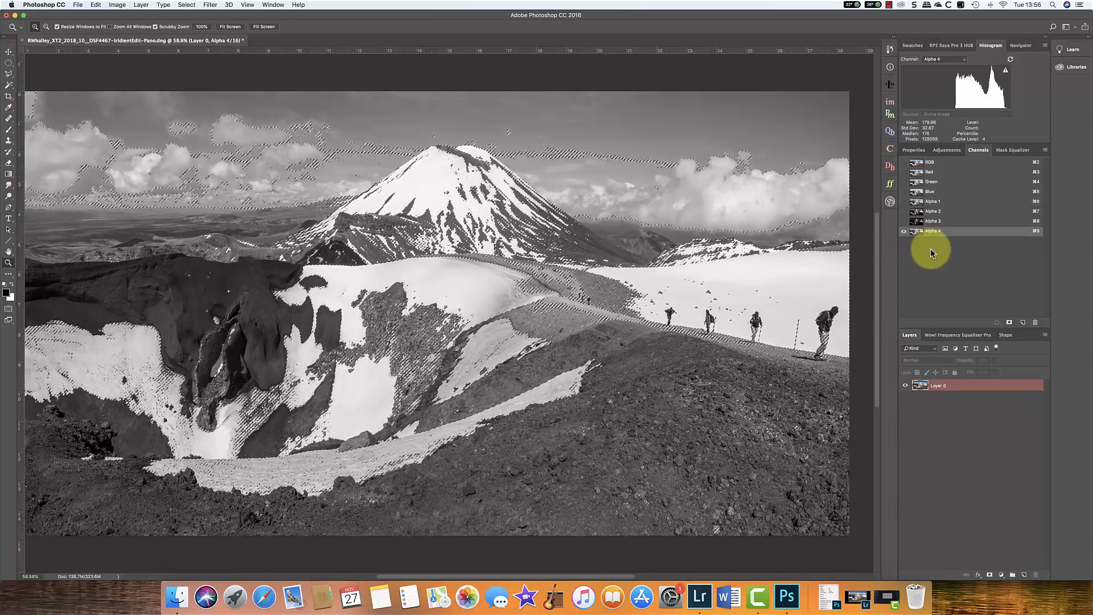
pyautogui.press('super+i')
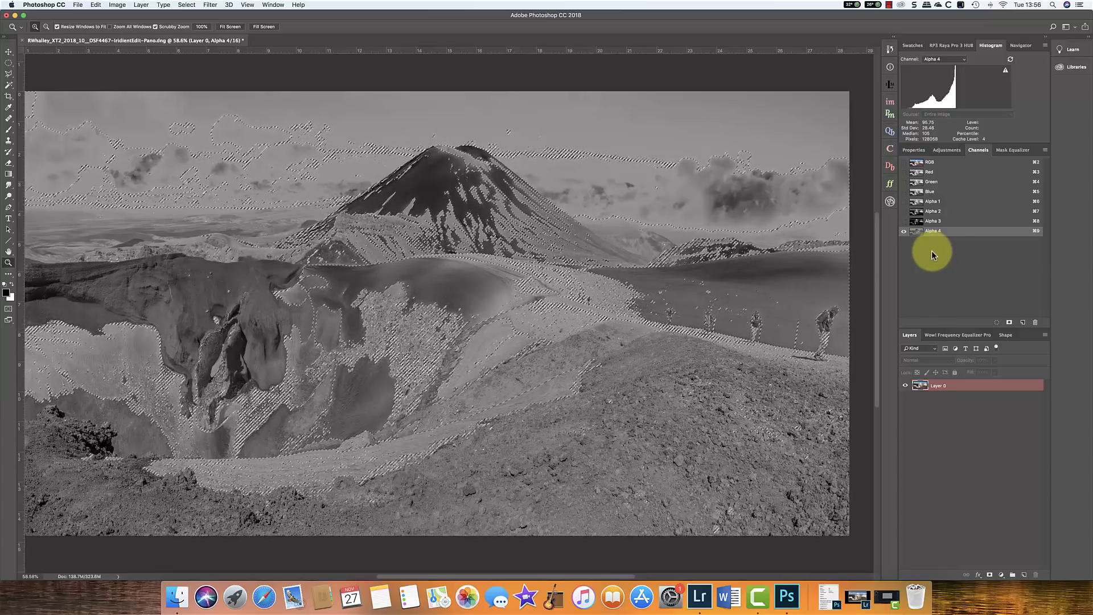
# - Undo the Alpha 4 inversion and deselect everything
pyautogui.click(100, 8)
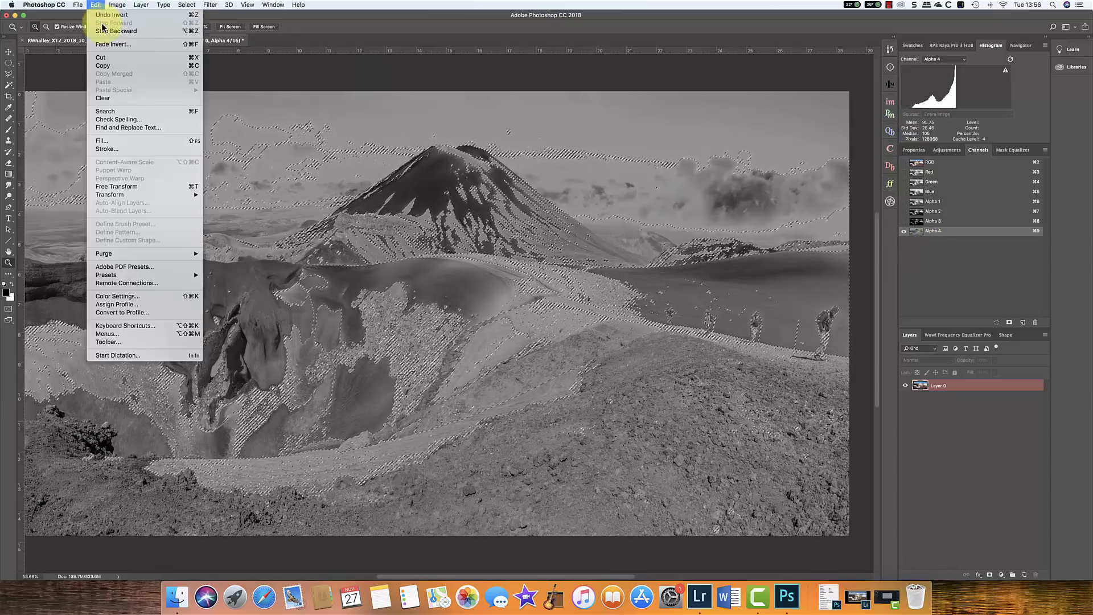
pyautogui.click(113, 20)
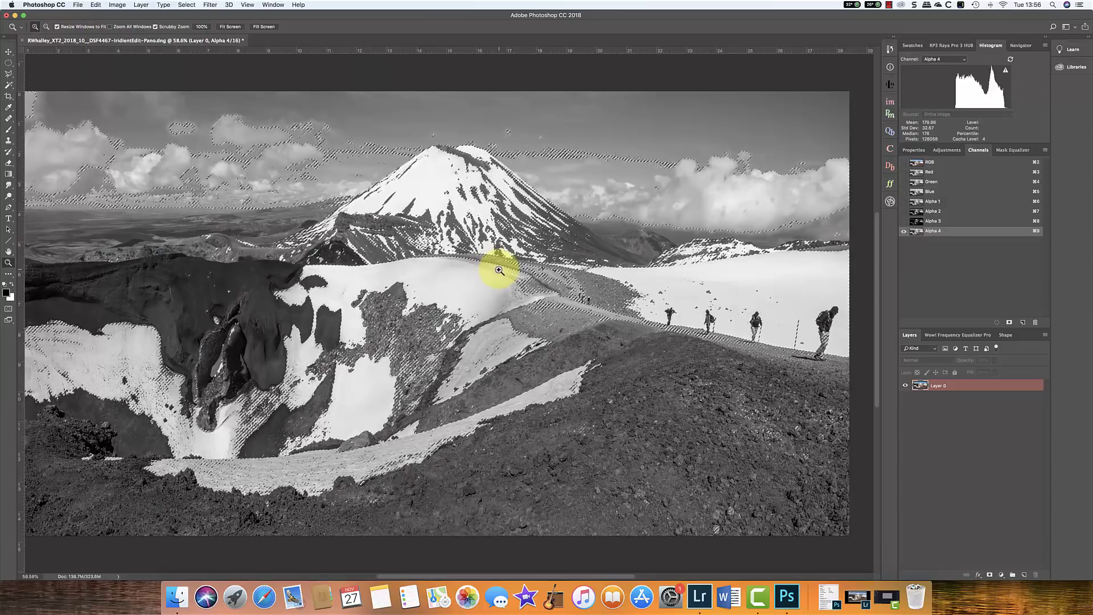
pyautogui.click(186, 6)
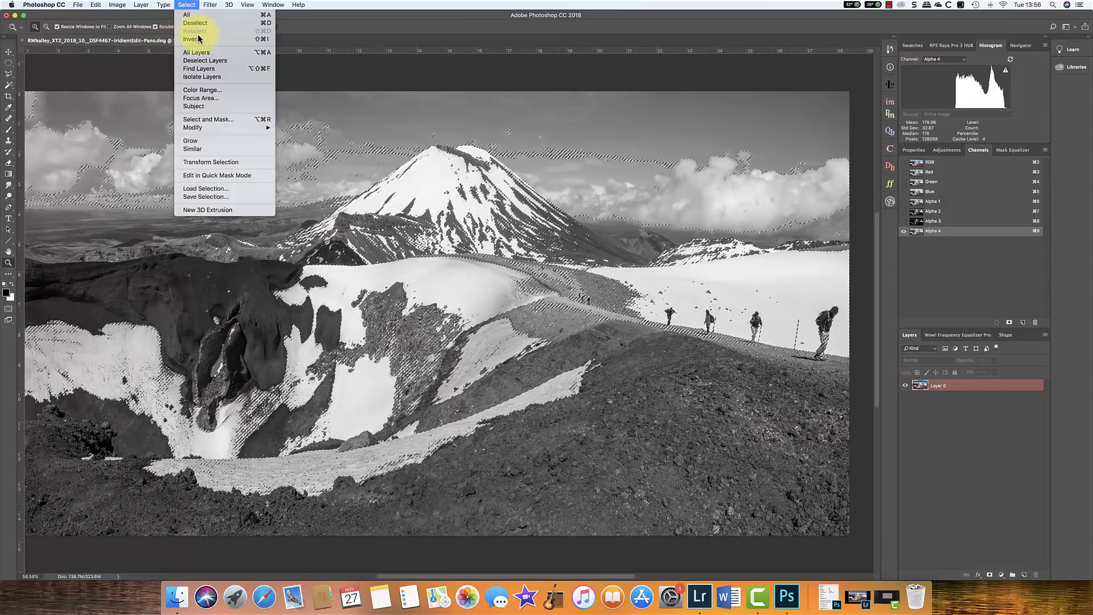
pyautogui.click(195, 23)
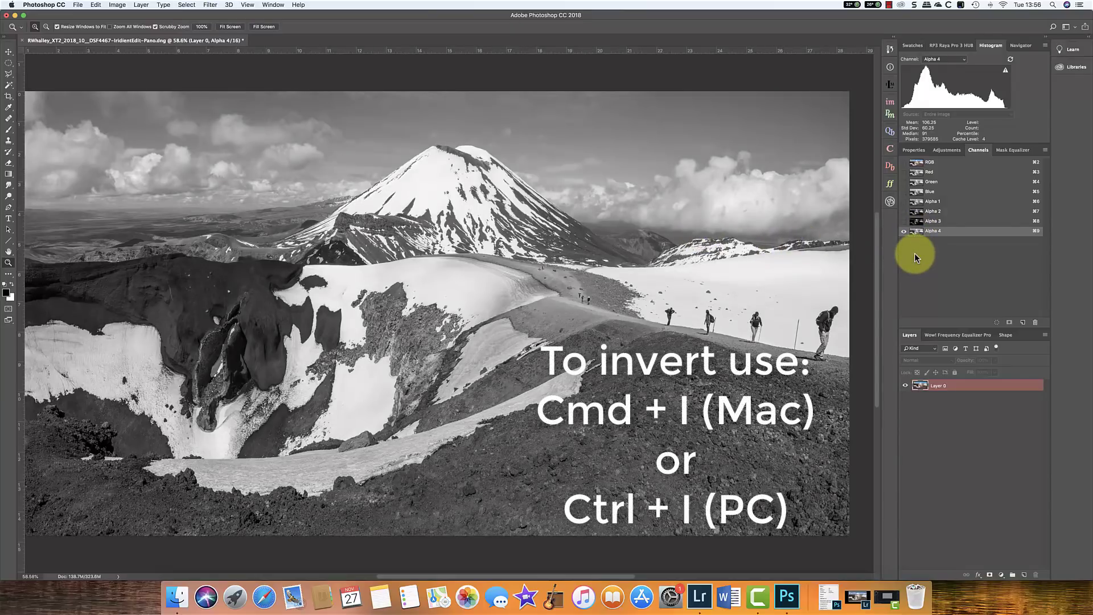
# - Invert Alpha 4 into a shadows mask, intersect its selection, and save it as Alpha 5
pyautogui.press('super+i')
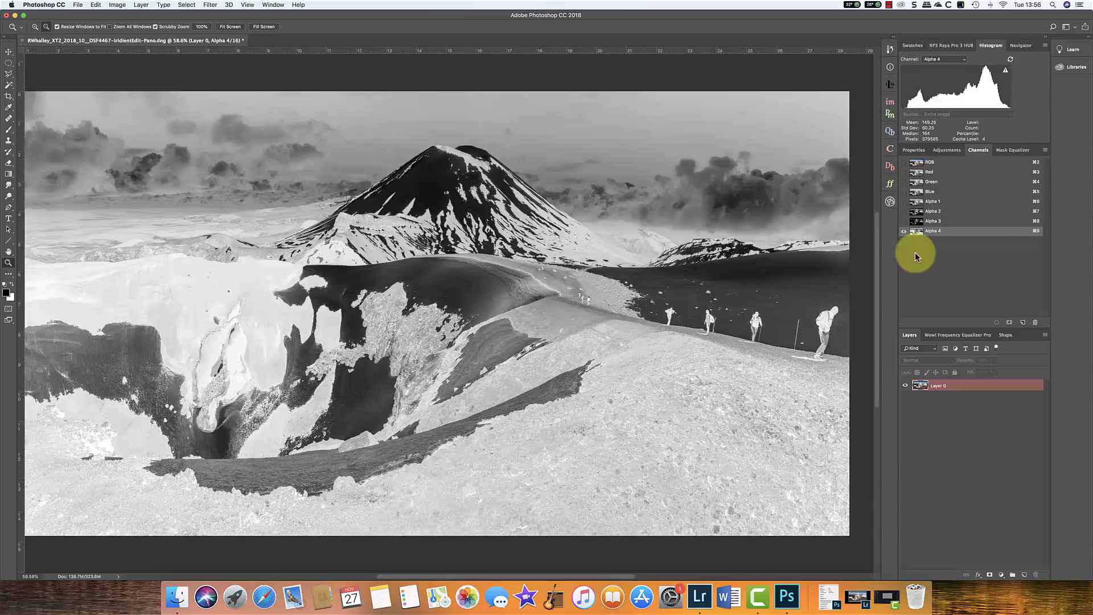
pyautogui.keyDown('super'); pyautogui.click(915, 233); pyautogui.keyUp('super')
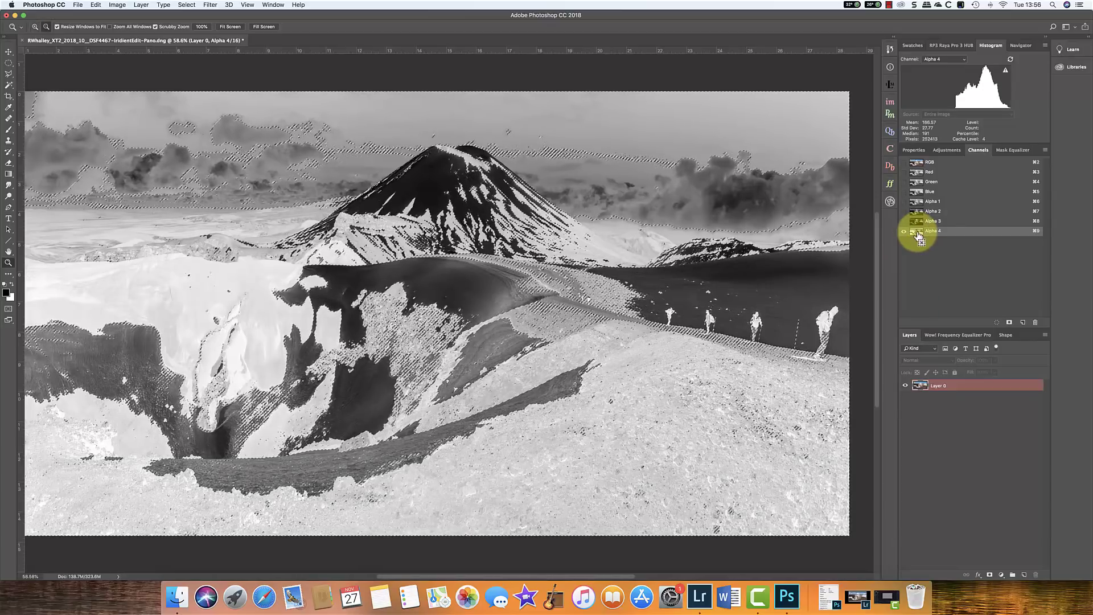
pyautogui.keyDown('alt'); pyautogui.keyDown('shift'); pyautogui.keyDown('super'); pyautogui.click(917, 232); pyautogui.keyUp('super'); pyautogui.keyUp('shift'); pyautogui.keyUp('alt')
pyautogui.click(1009, 323)
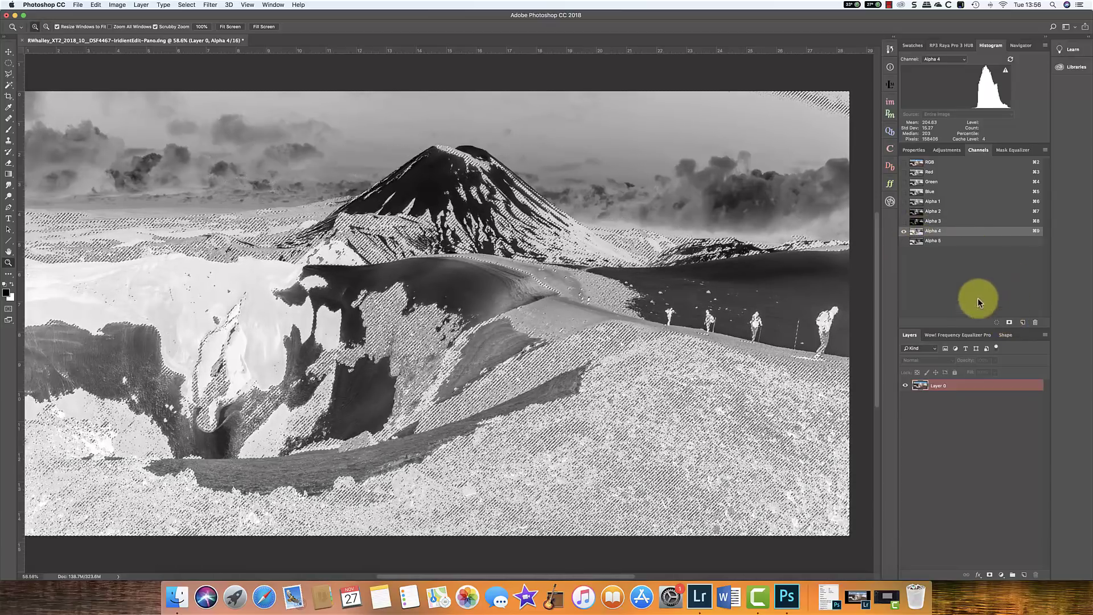
pyautogui.click(915, 241)
# - Intersect the selection with Alpha 5 and save the darker result as Alpha 6
pyautogui.keyDown('alt'); pyautogui.keyDown('shift'); pyautogui.keyDown('super'); pyautogui.click(915, 241); pyautogui.keyUp('super'); pyautogui.keyUp('shift'); pyautogui.keyUp('alt')
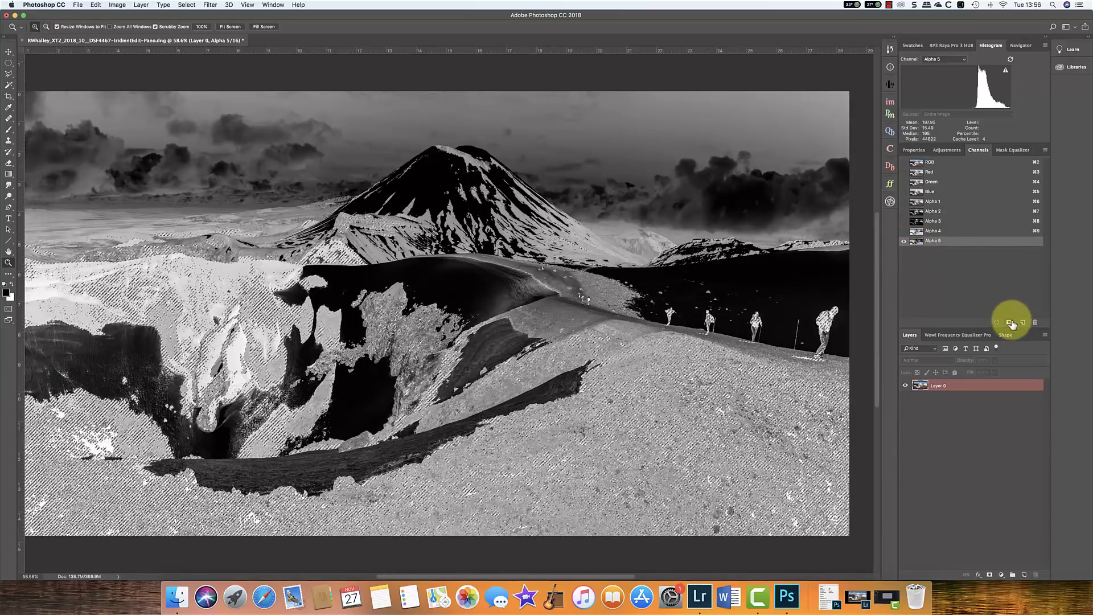
pyautogui.click(1008, 322)
pyautogui.click(918, 251)
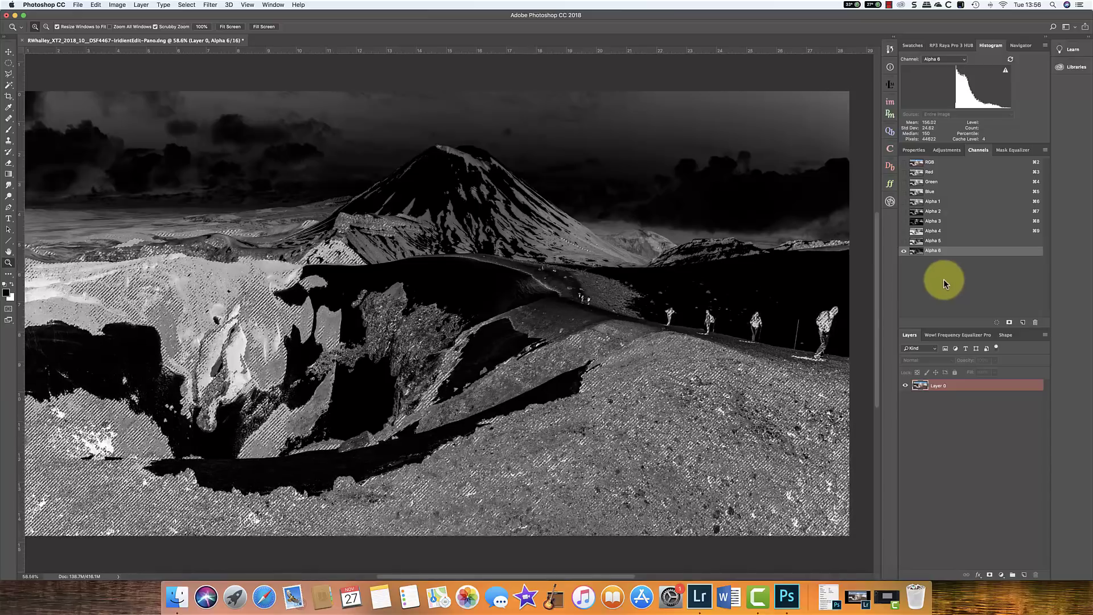
# - Preview Alpha 1 through Alpha 6 in turn to compare the masks
pyautogui.click(919, 203)
pyautogui.click(919, 212)
pyautogui.click(921, 222)
pyautogui.click(921, 231)
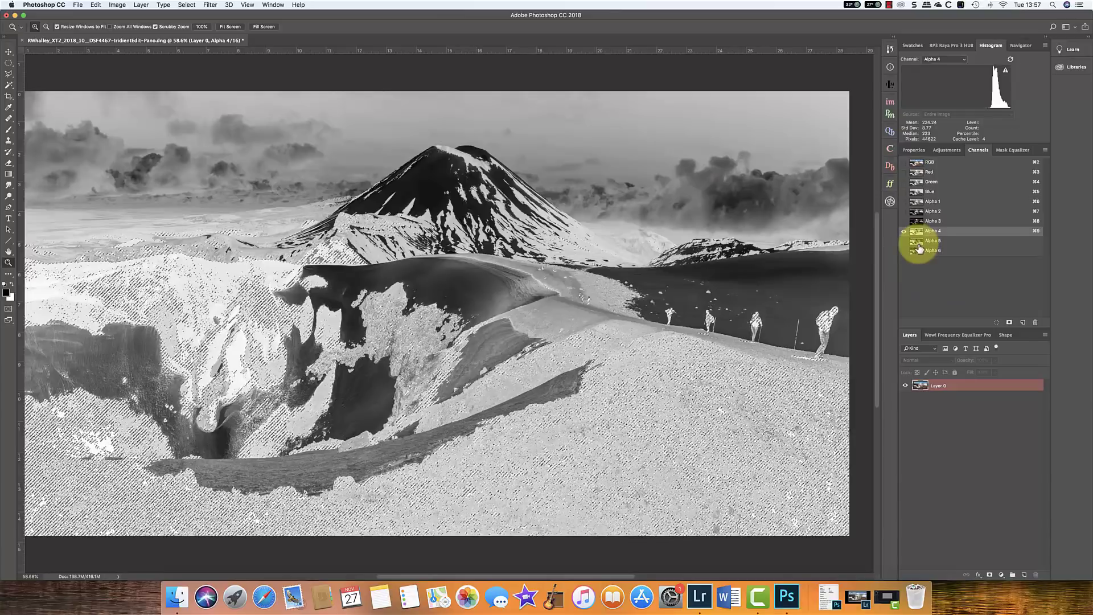
pyautogui.click(917, 241)
pyautogui.click(920, 251)
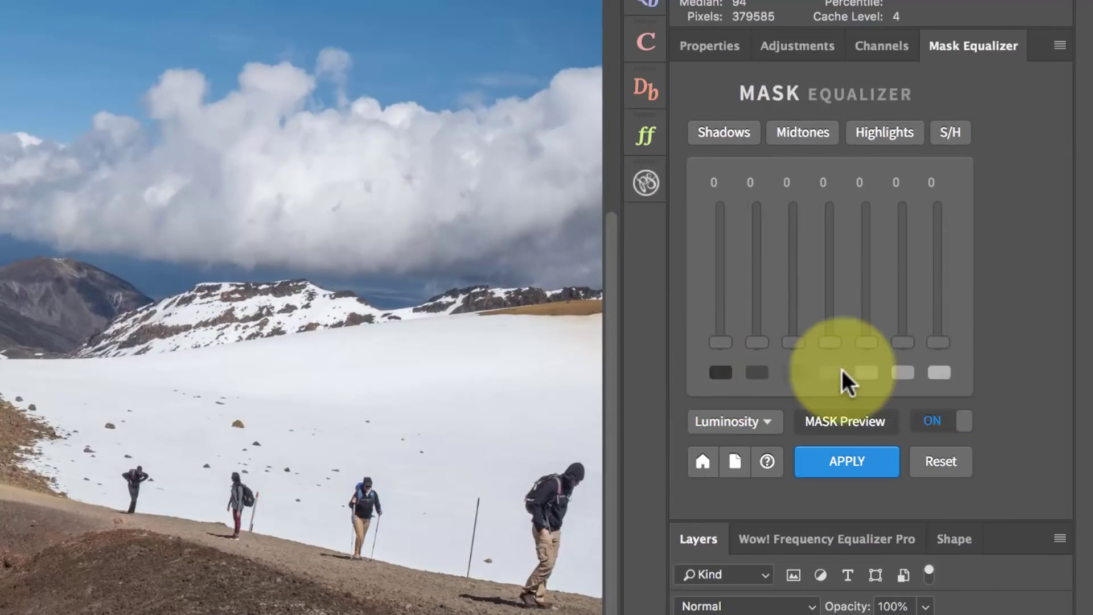
# - Raise the first and second Mask Equalizer bands to 100, then turn Mask Preview off
pyautogui.moveTo(724, 350); pyautogui.dragTo(732, 255)
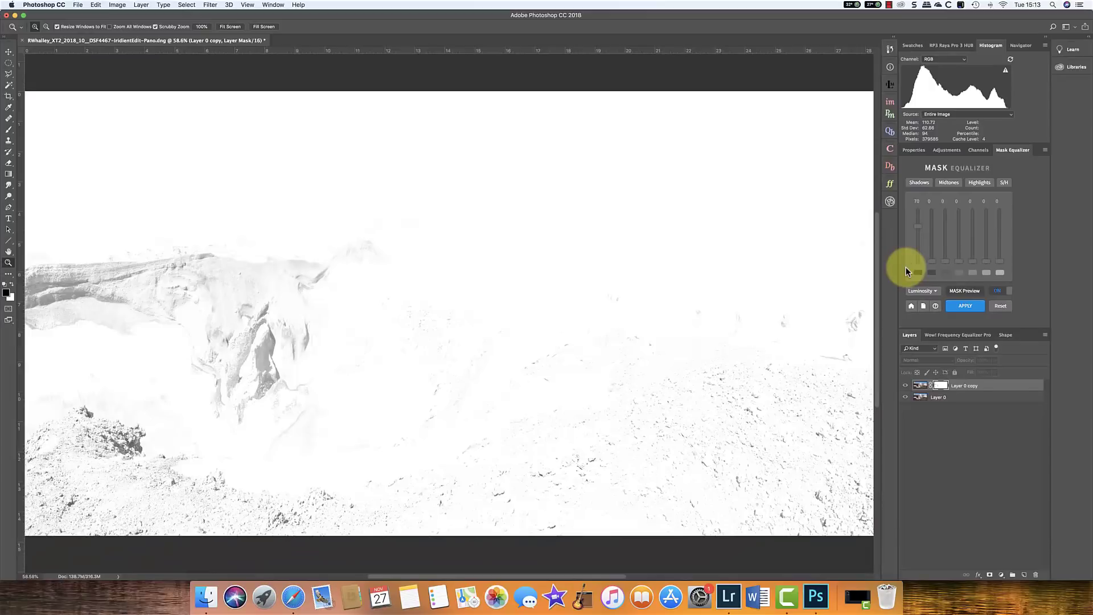
pyautogui.moveTo(916, 227); pyautogui.dragTo(919, 217)
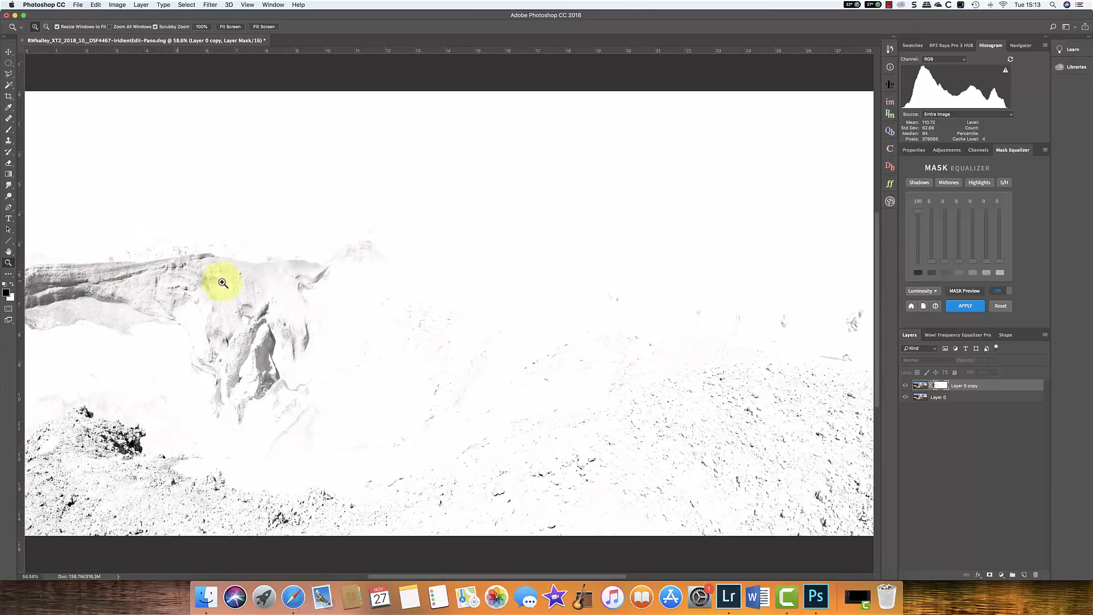
pyautogui.moveTo(932, 262); pyautogui.dragTo(932, 207)
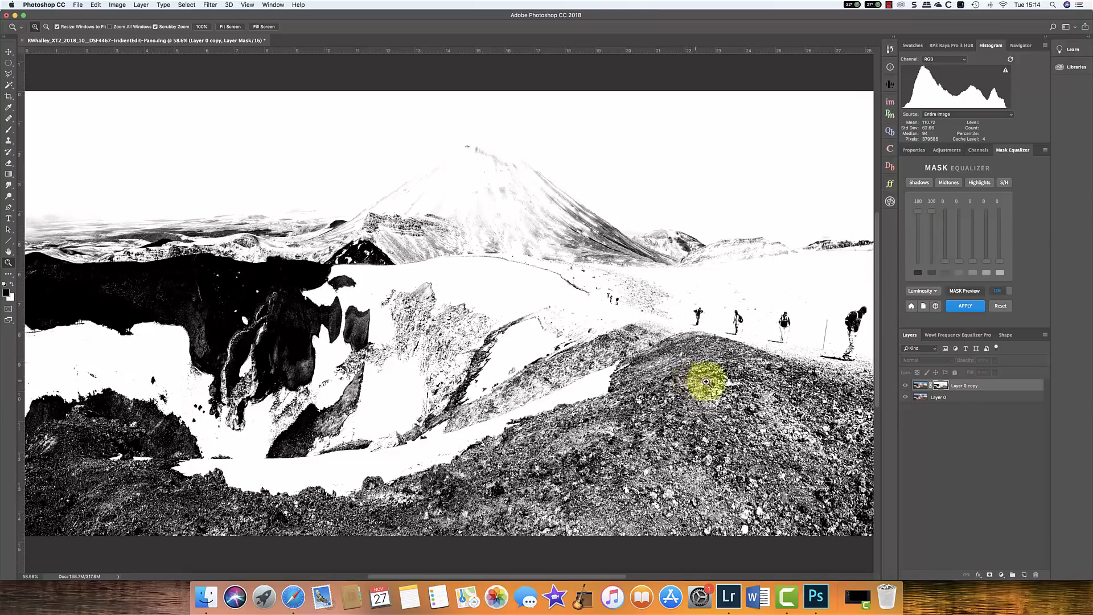
pyautogui.click(920, 386)
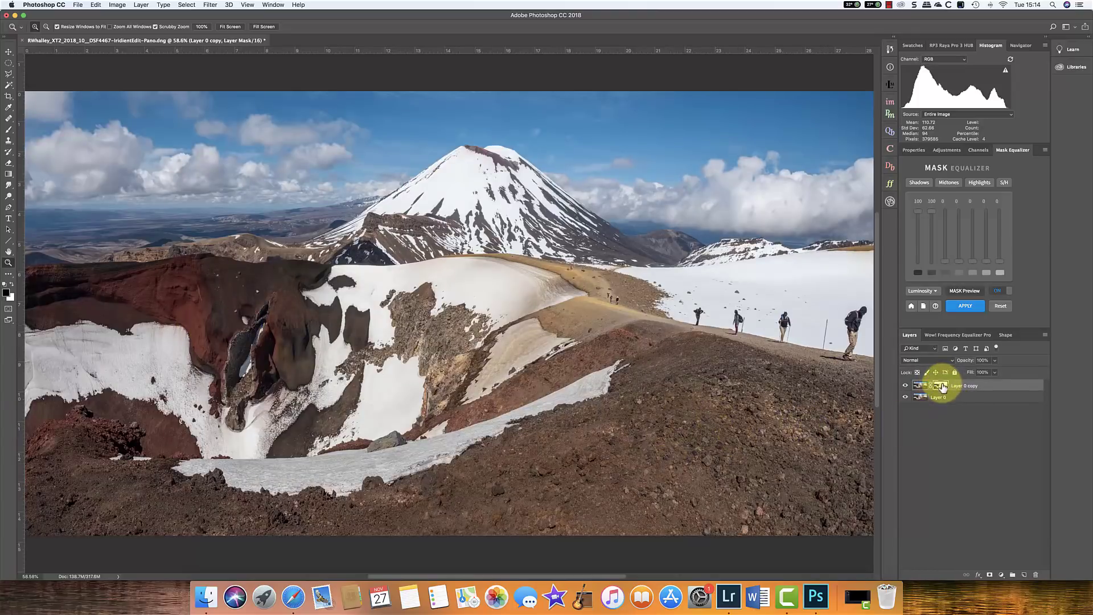
# - Invert Layer 0 copy's layer mask in the Properties panel
pyautogui.click(915, 150)
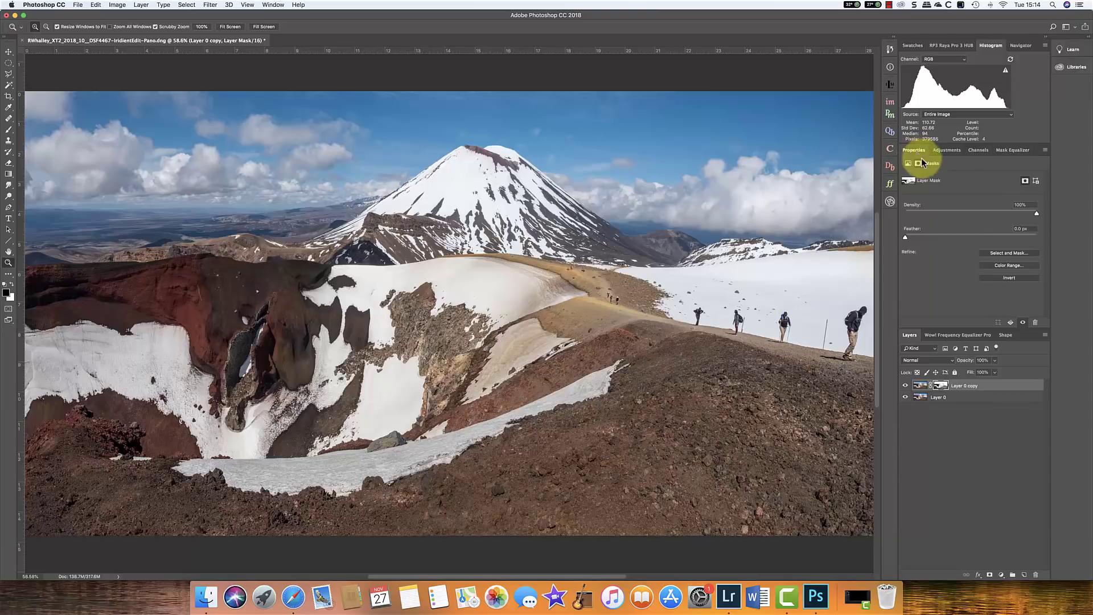
pyautogui.click(1009, 279)
pyautogui.click(920, 387)
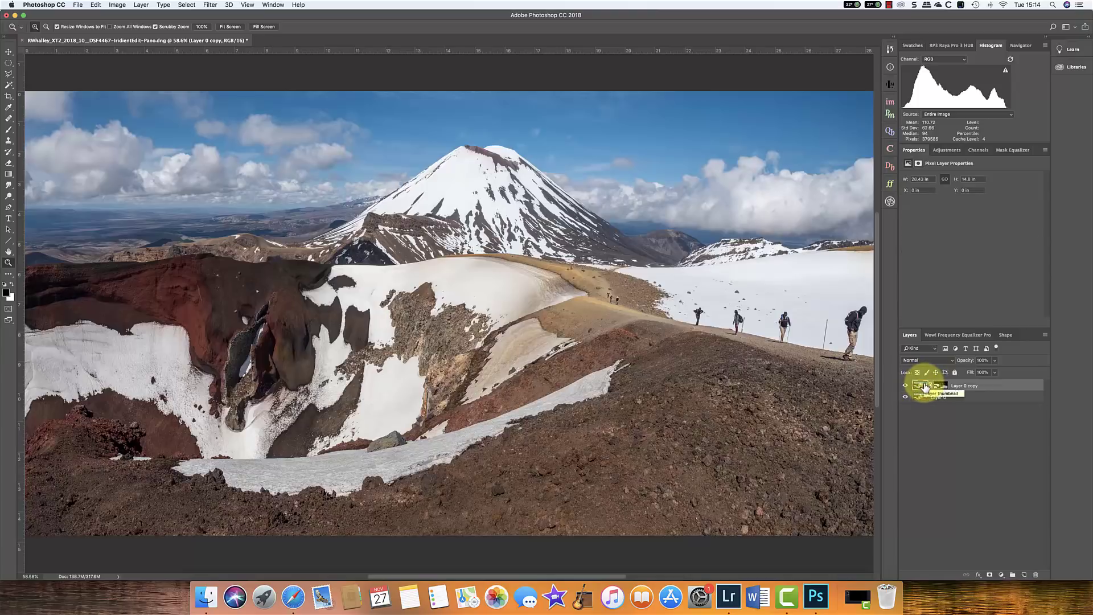
# - Load the layer mask as a selection and add a Curves adjustment limited to it
pyautogui.rightClick(937, 388)
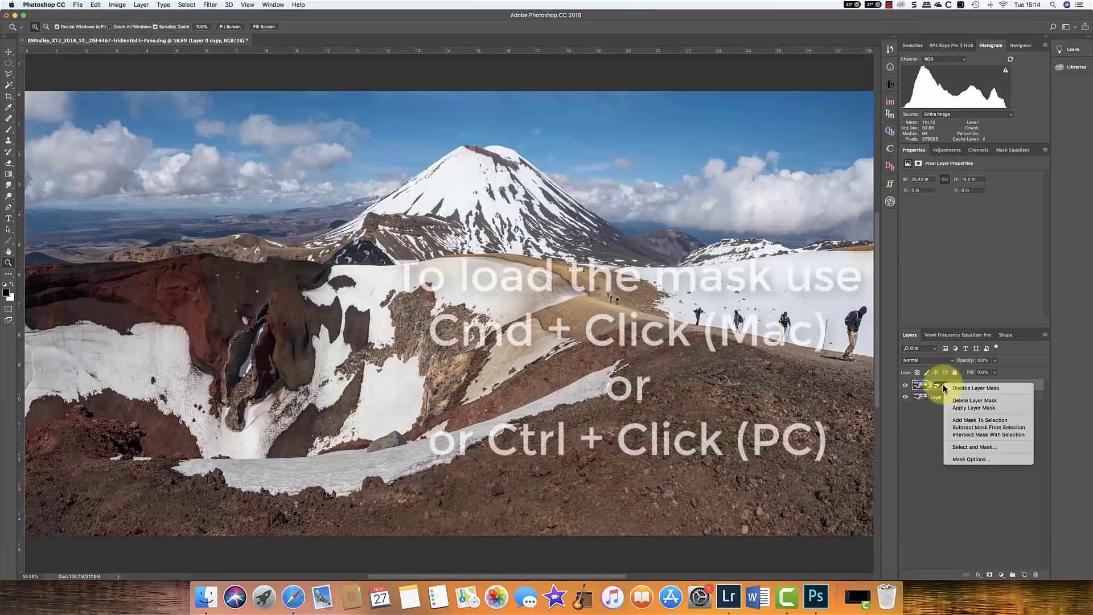
pyautogui.press('Escape')
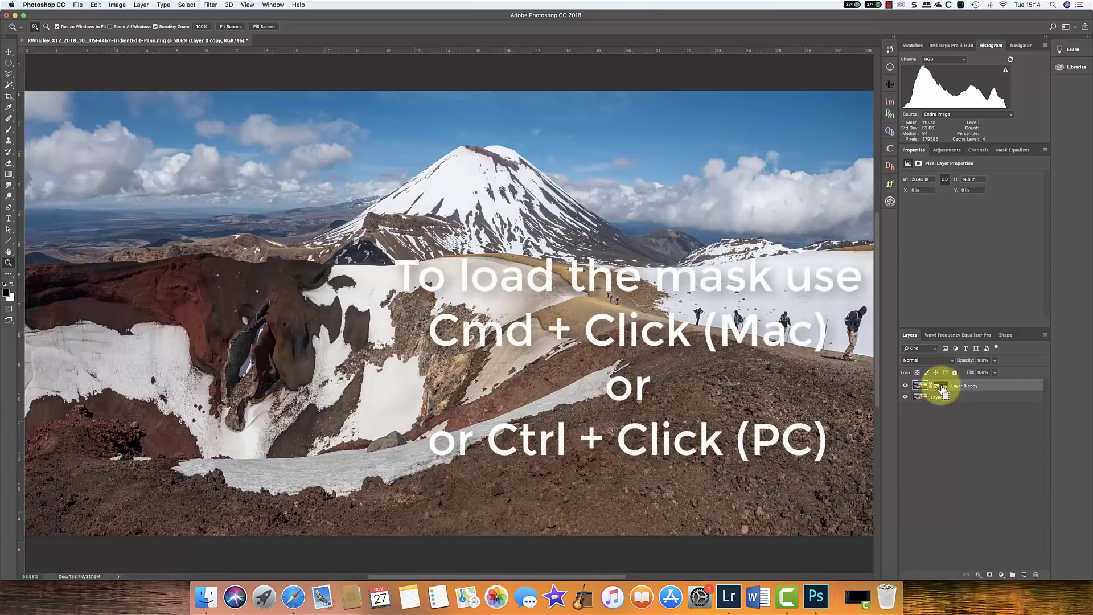
pyautogui.keyDown('super'); pyautogui.click(942, 389); pyautogui.keyUp('super')
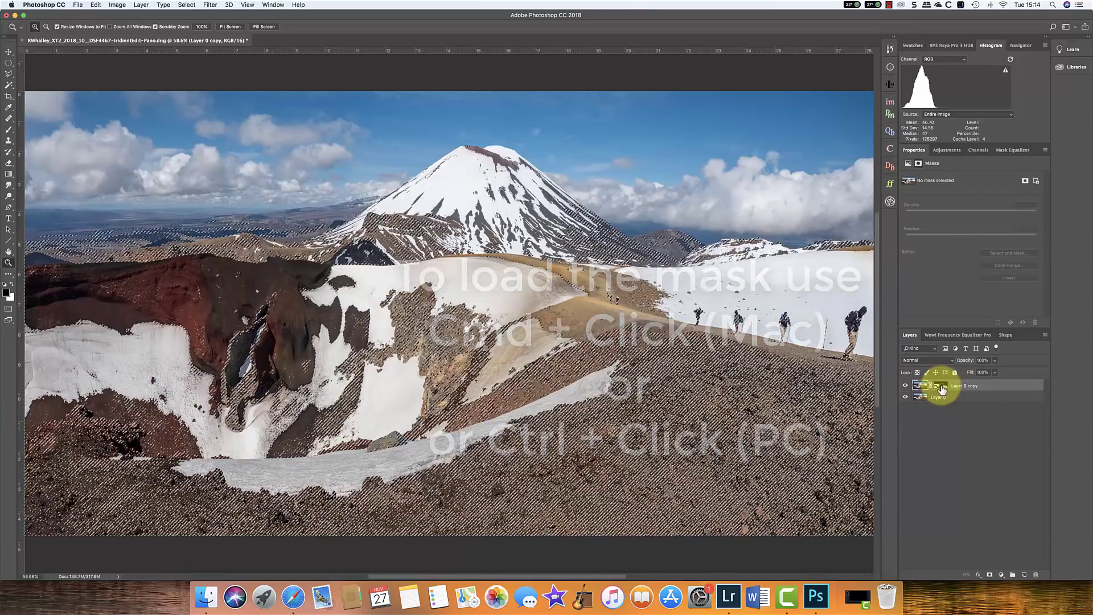
pyautogui.click(948, 151)
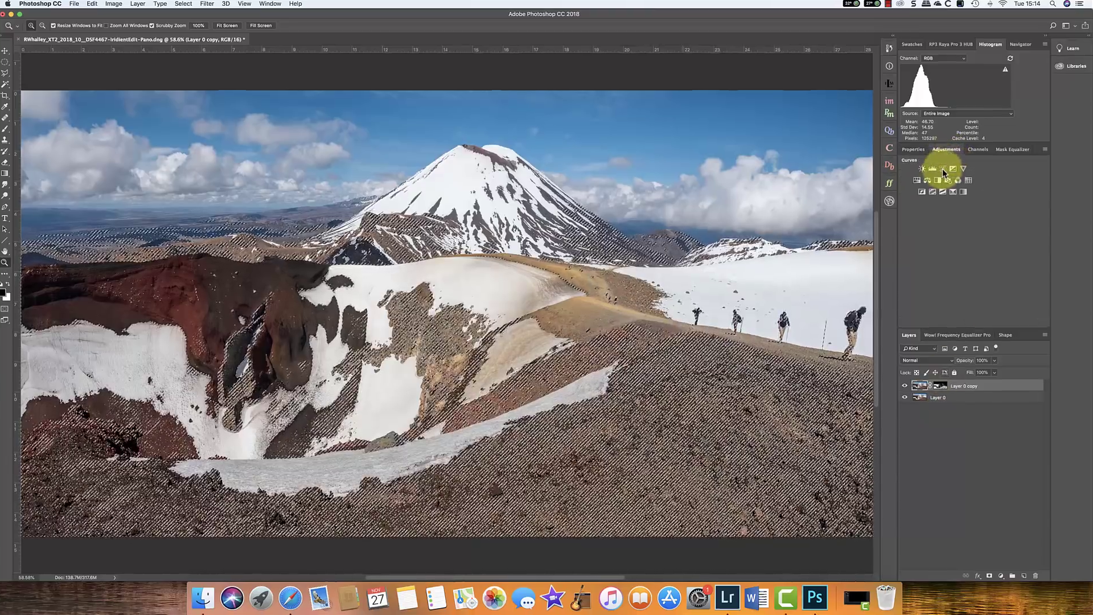
pyautogui.click(943, 169)
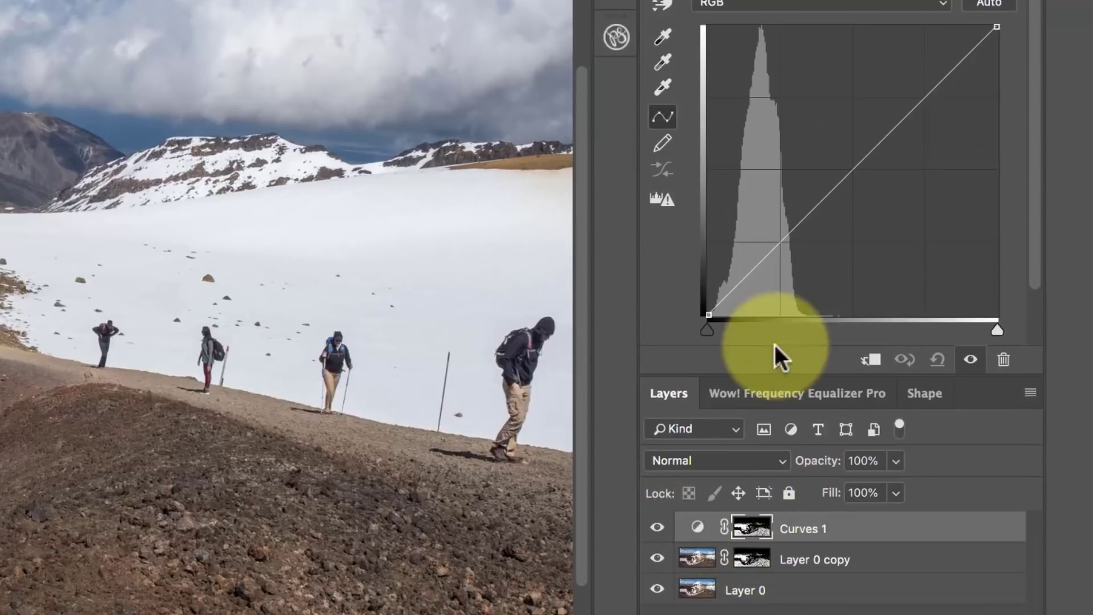
# - Bow the Curves 1 curve upward with a raised midtone point and slightly lowered shadow point
pyautogui.click(728, 294)
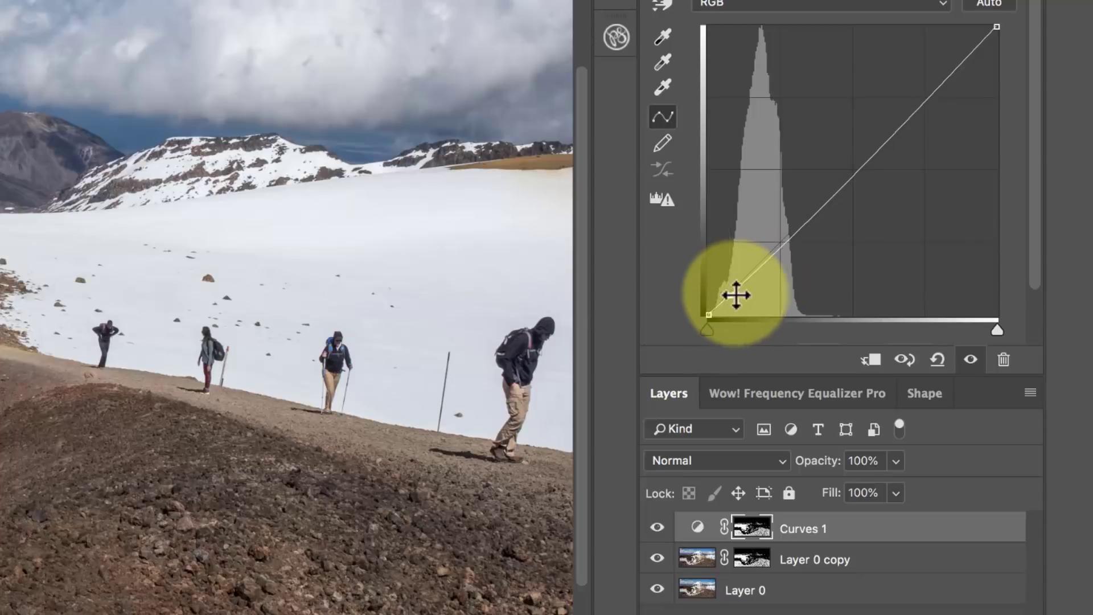
pyautogui.click(804, 225)
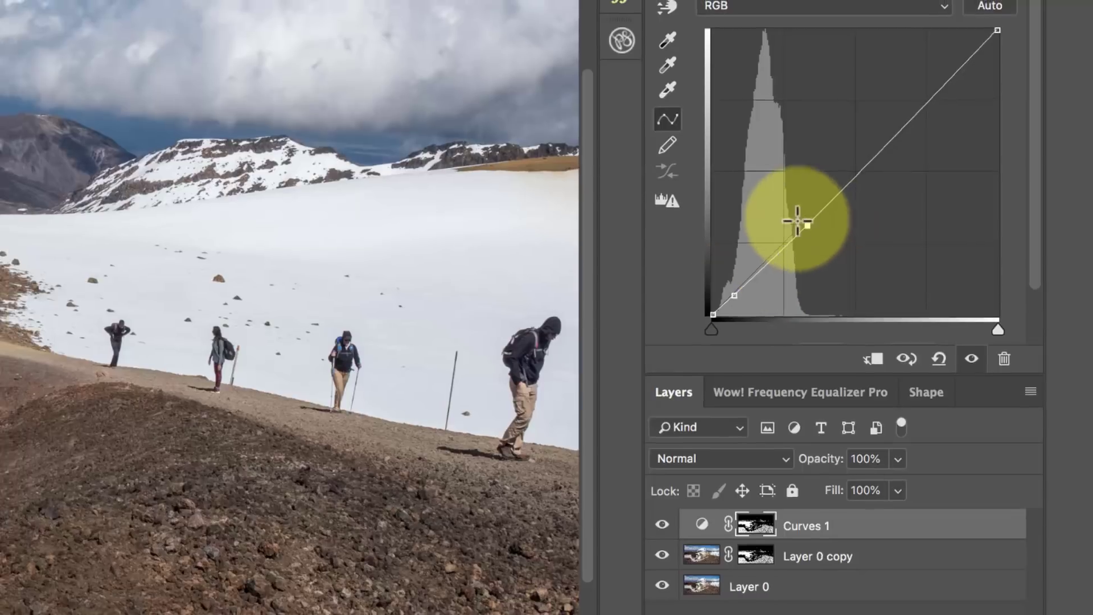
pyautogui.moveTo(797, 220); pyautogui.dragTo(804, 195)
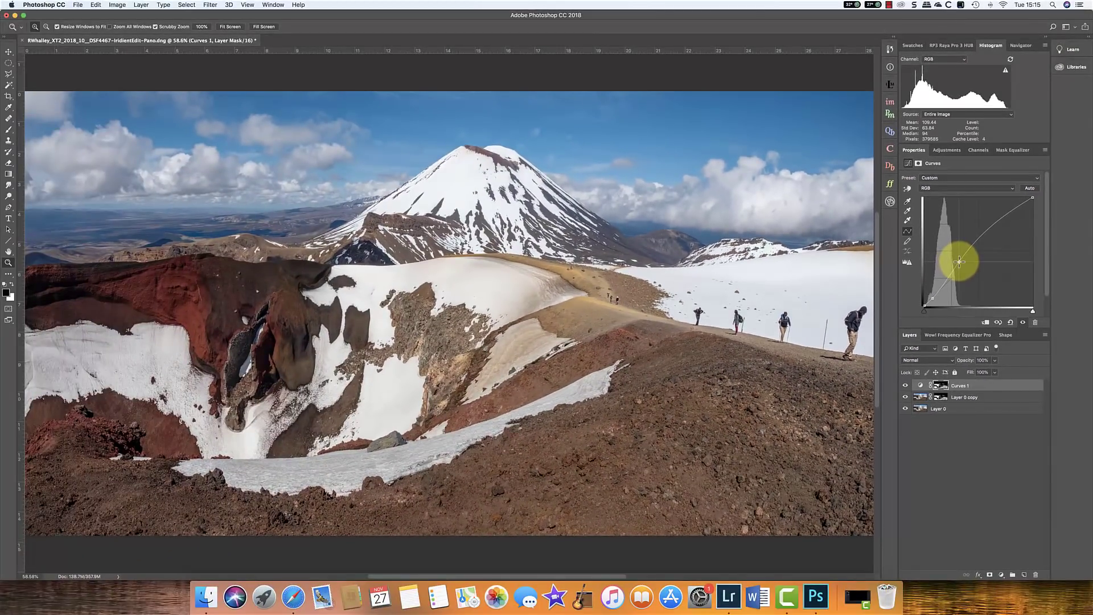
pyautogui.click(935, 390)
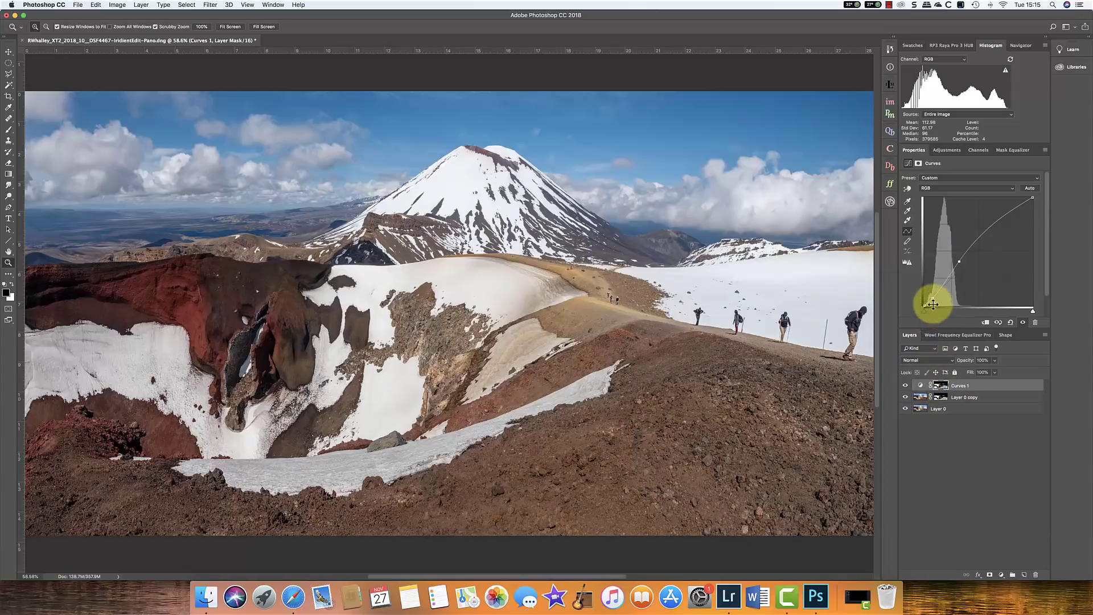
pyautogui.moveTo(935, 298); pyautogui.dragTo(933, 301)
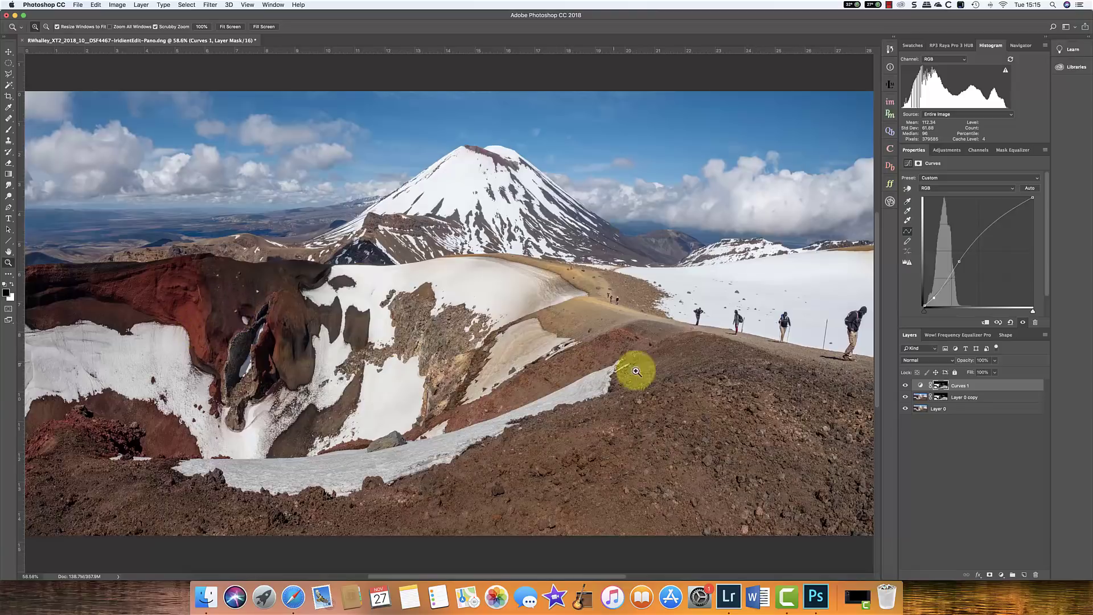
# - Toggle Curves 1's visibility off and on to compare before and after
pyautogui.click(905, 387)
pyautogui.click(906, 387)
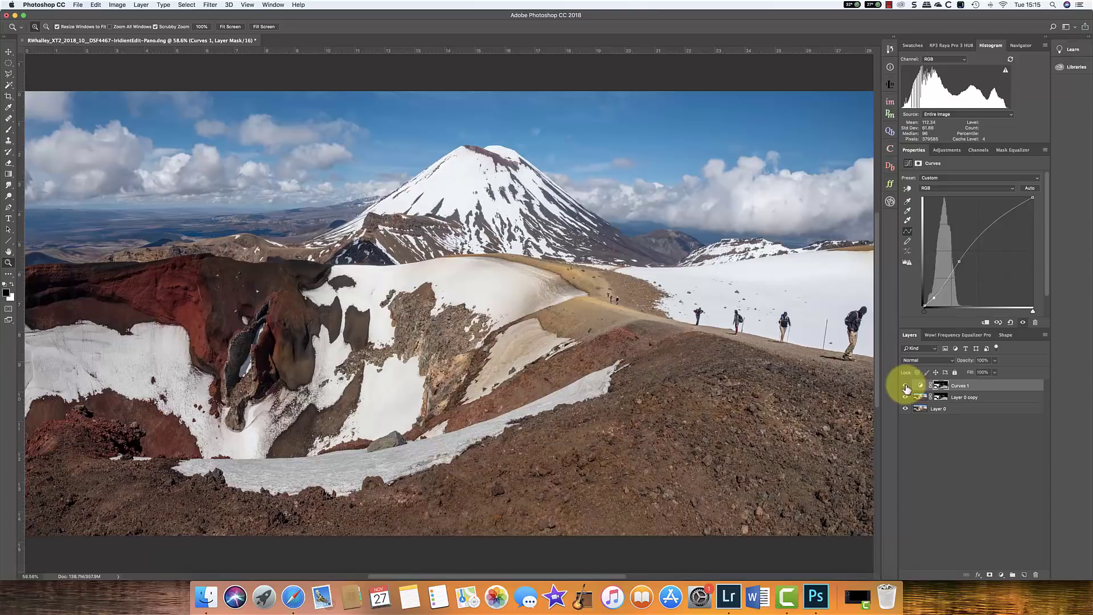
pyautogui.click(905, 387)
pyautogui.click(905, 386)
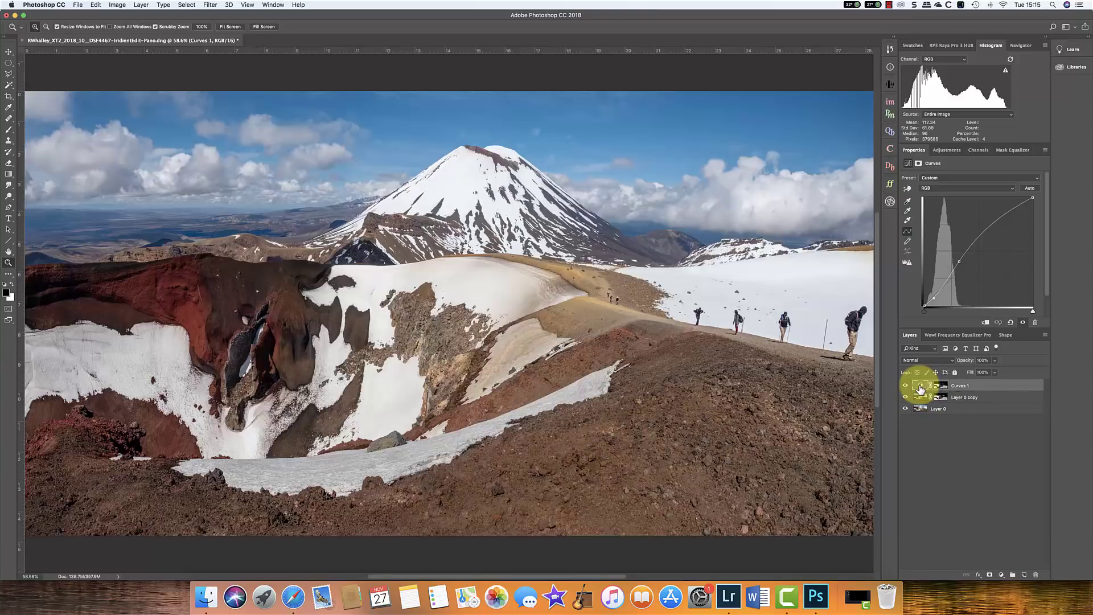
# - Delete Layer 0 copy's layer mask and return to the Mask Equalizer panel
pyautogui.click(920, 399)
pyautogui.click(939, 399)
pyautogui.rightClick(939, 398)
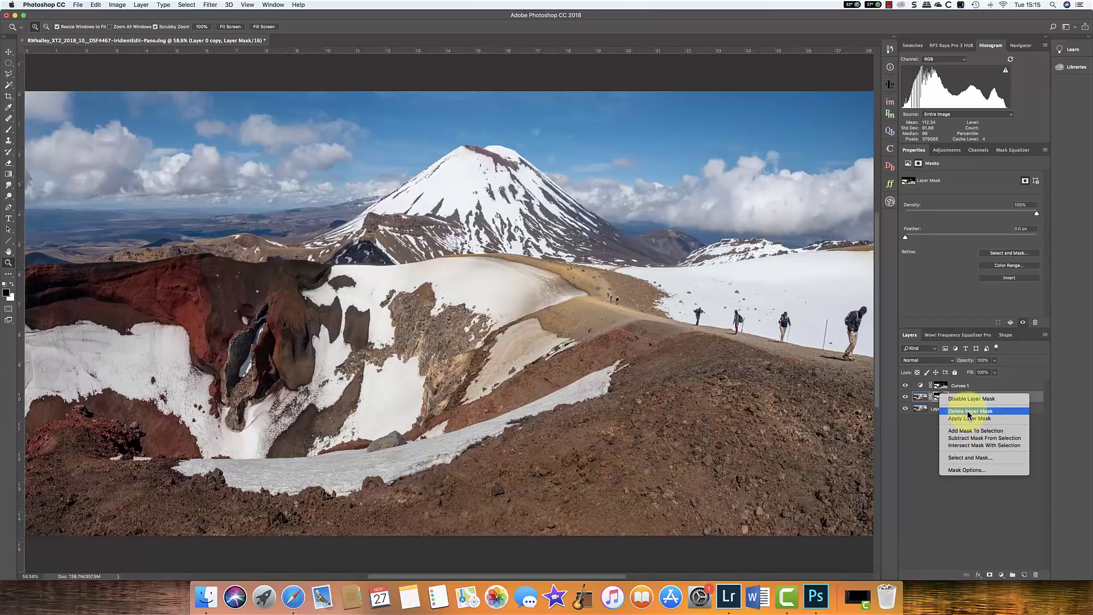
pyautogui.click(967, 411)
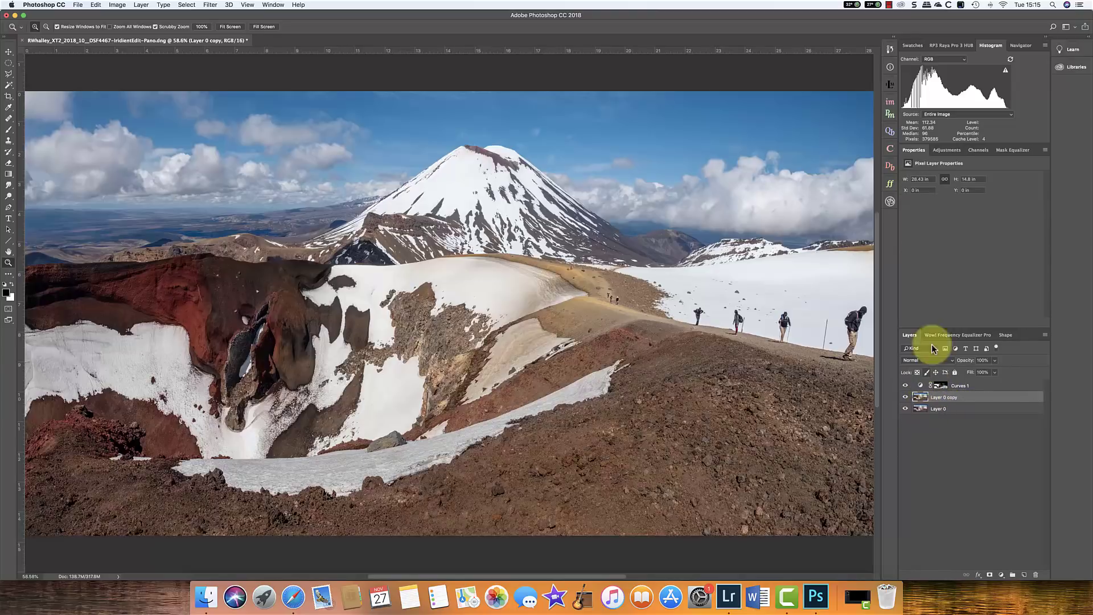
pyautogui.click(1029, 150)
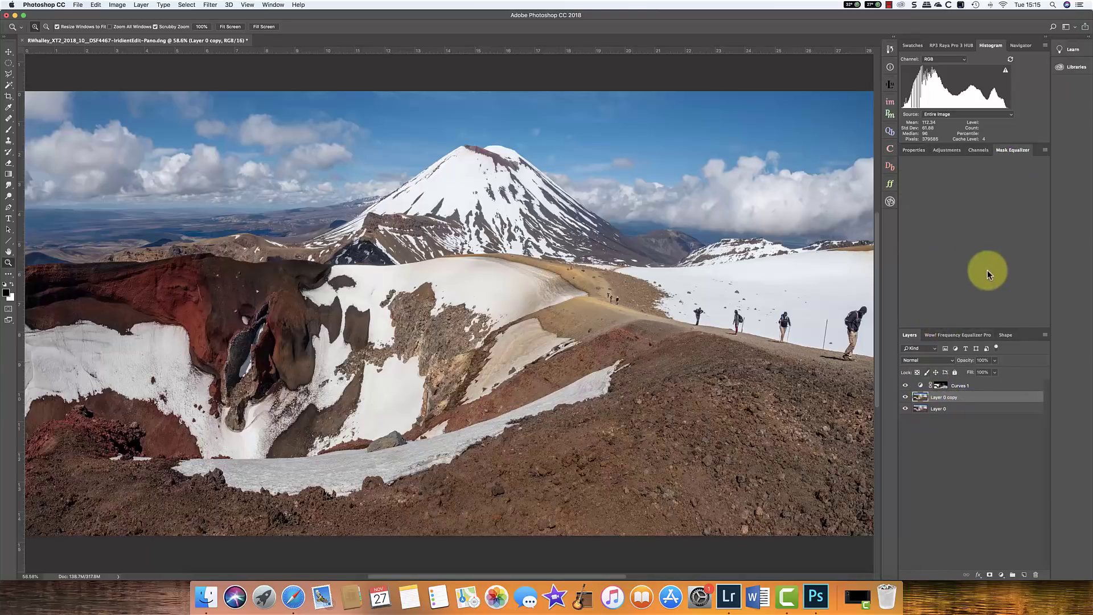
# - Build a new brighter-tones mask in Mask Equalizer with Mask Preview on and apply it
pyautogui.moveTo(987, 270); pyautogui.dragTo(988, 224)
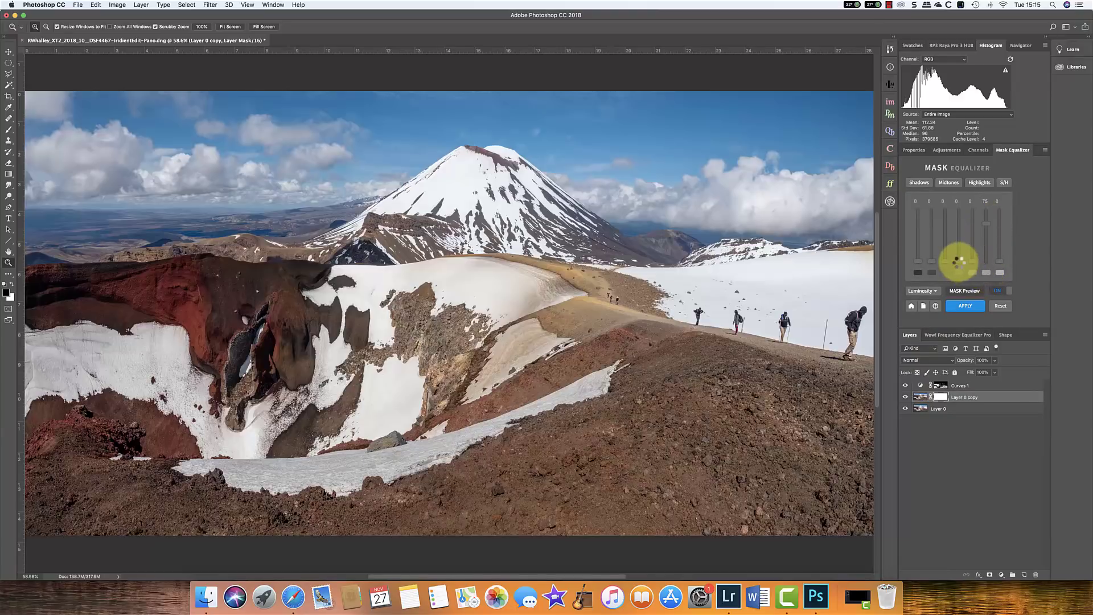
pyautogui.click(958, 260)
pyautogui.moveTo(962, 234); pyautogui.dragTo(1003, 203)
pyautogui.click(971, 308)
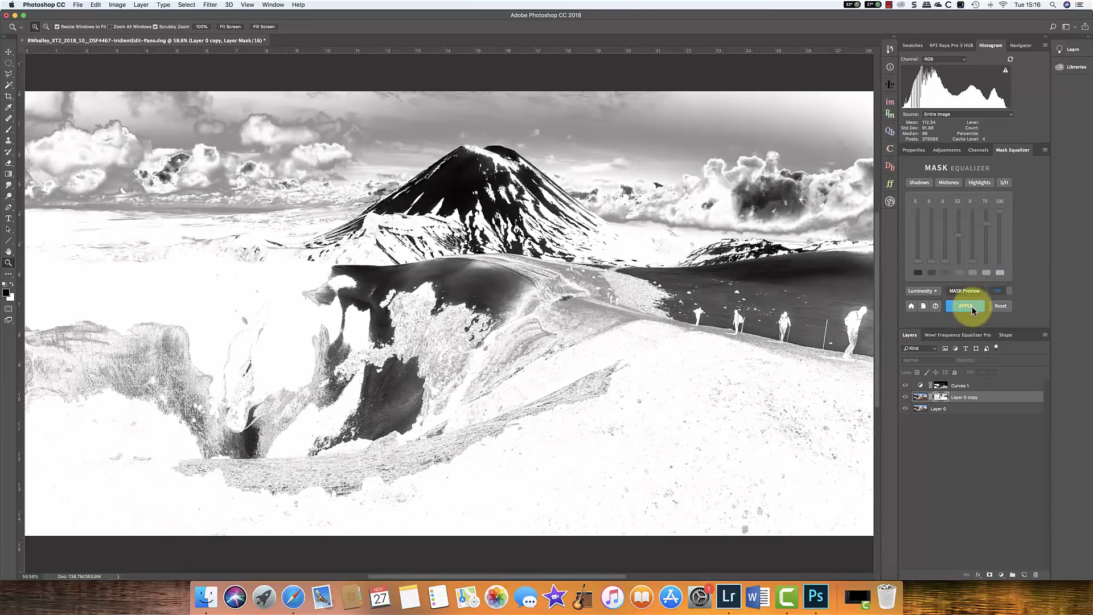
# - Fine-tune the bands to 0, 0, 0, 39, 65, 100, 100, keeping Luminosity as the source
pyautogui.moveTo(988, 229); pyautogui.dragTo(983, 212)
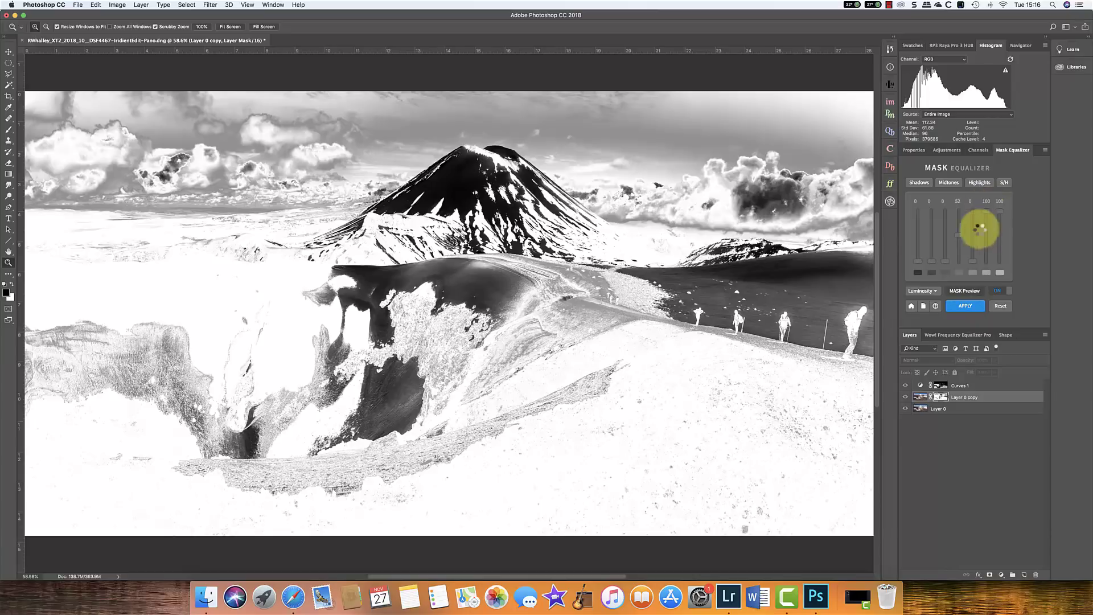
pyautogui.moveTo(974, 261)
pyautogui.mouseDown()
pyautogui.moveTo(971, 228)
pyautogui.moveTo(962, 243)
pyautogui.mouseUp()
pyautogui.click(973, 296)
pyautogui.click(978, 306)
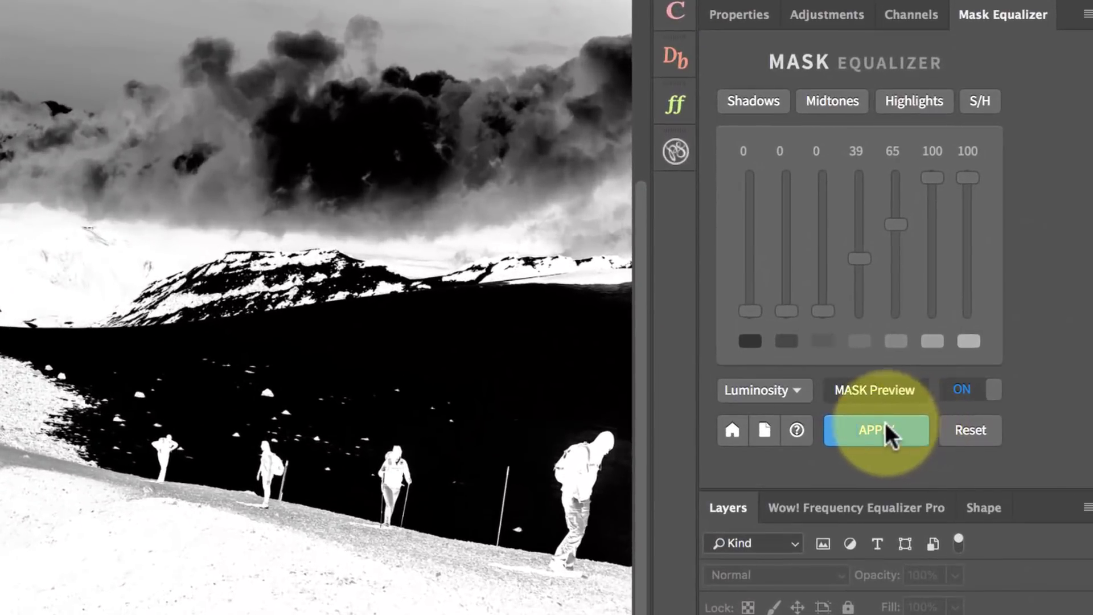
pyautogui.click(797, 393)
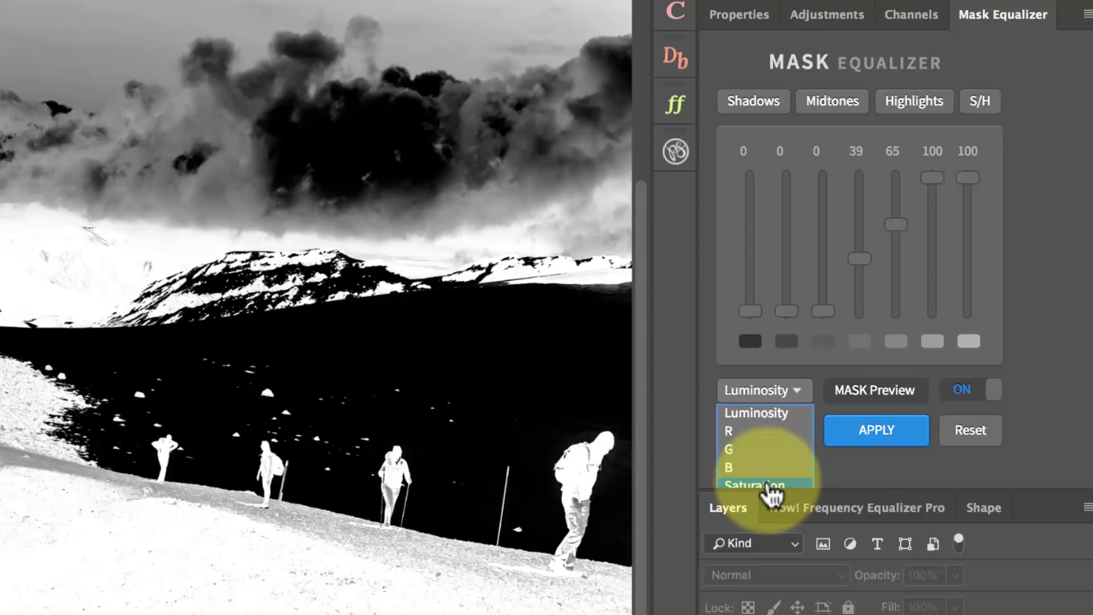
pyautogui.click(853, 476)
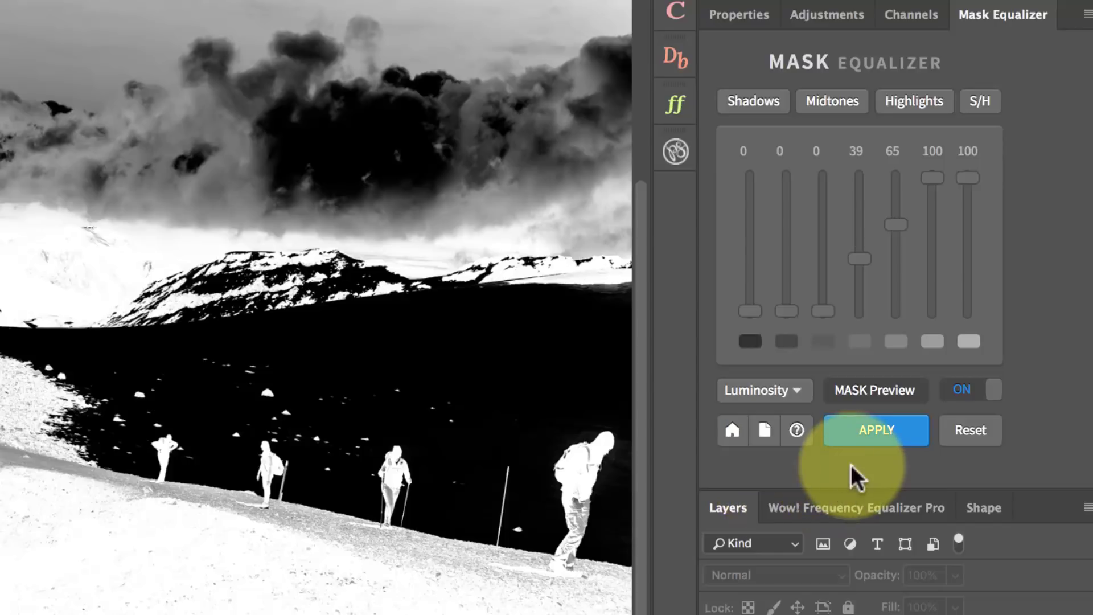
# - Toggle the Mask Equalizer preview between the colour composite and the mask
pyautogui.click(886, 393)
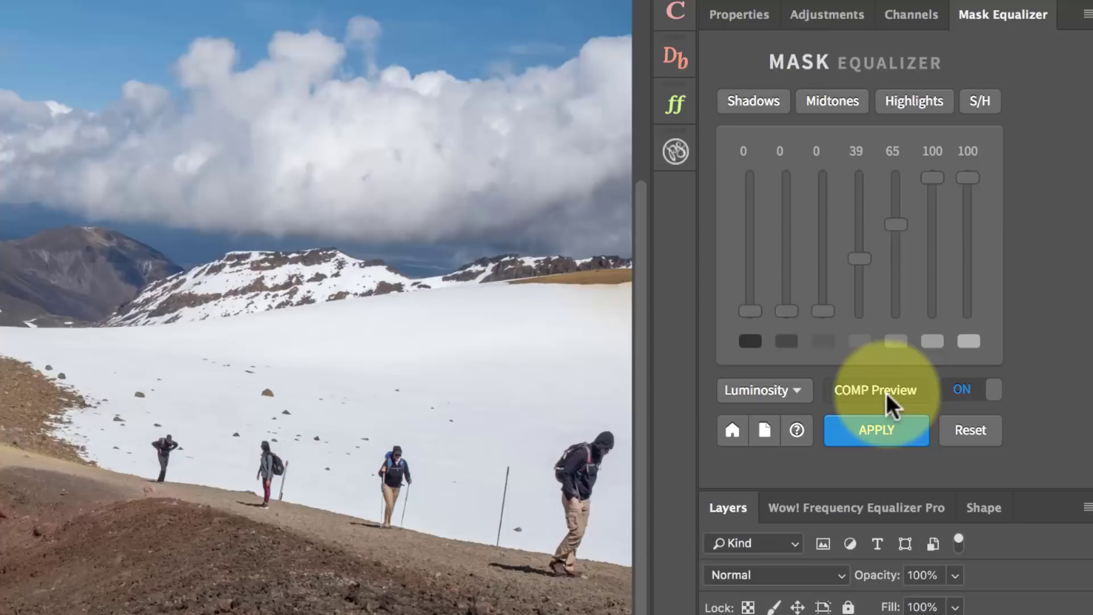
pyautogui.click(887, 393)
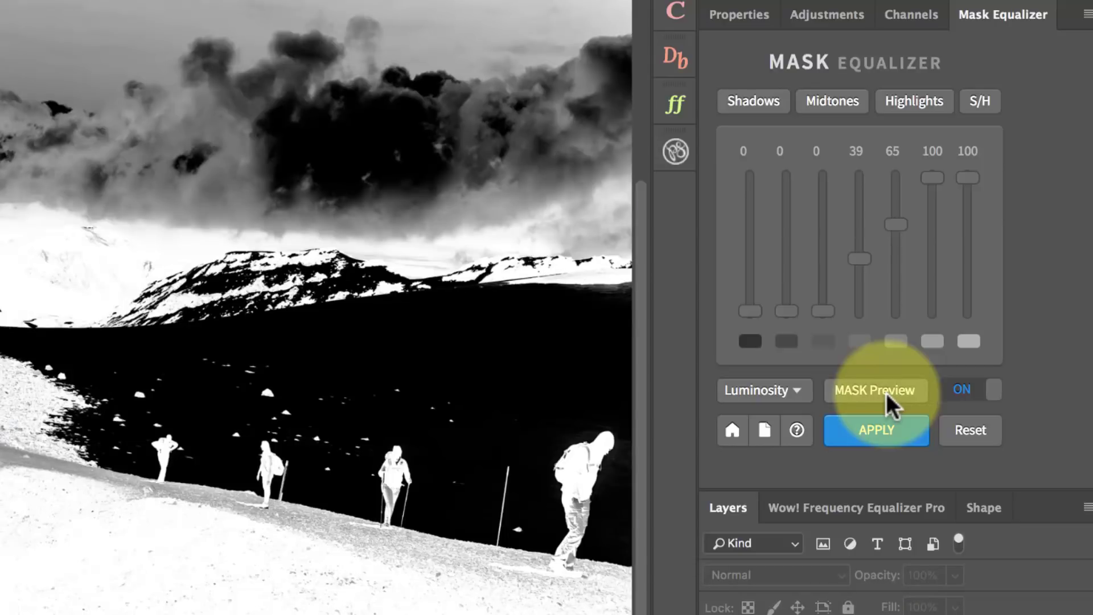
pyautogui.click(956, 392)
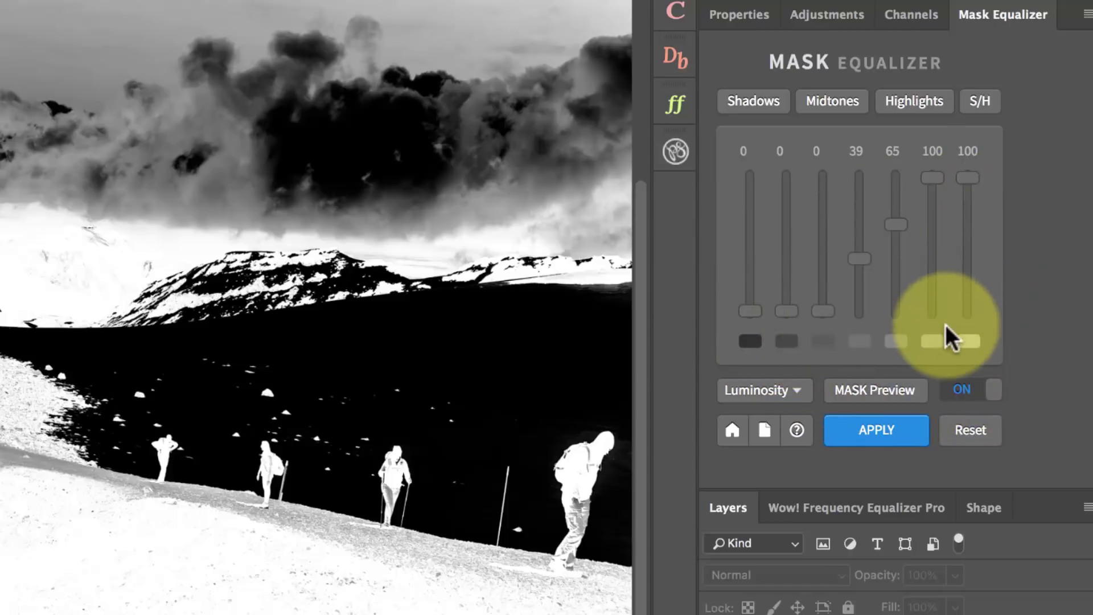
# - Compare the Shadows, Midtones, Highlights and S/H presets, keep Highlights (80/100), and show Properties
pyautogui.click(756, 101)
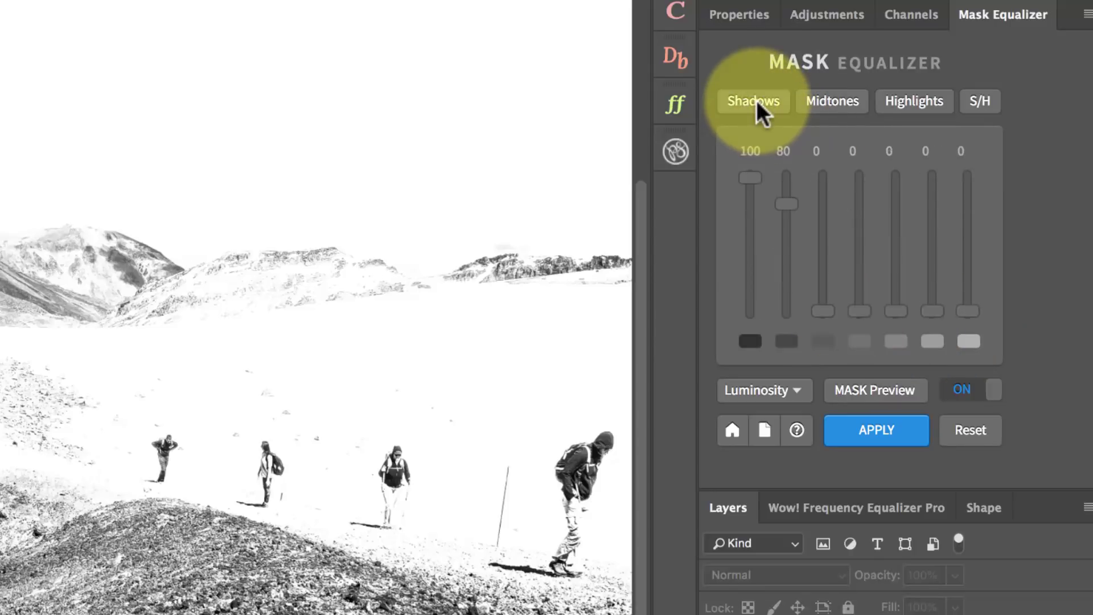
pyautogui.click(836, 104)
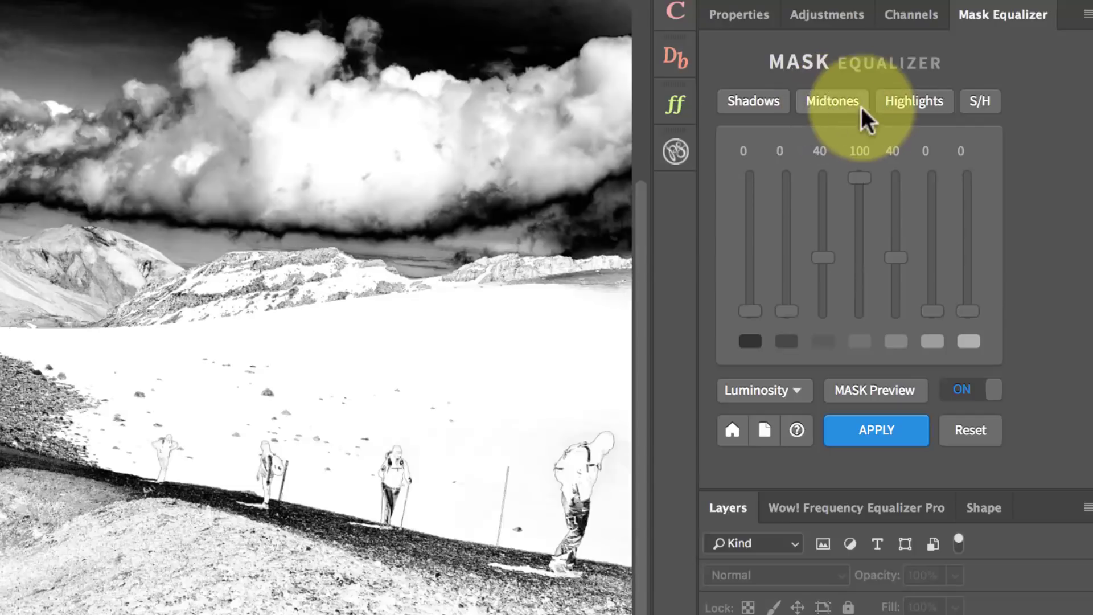
pyautogui.click(903, 98)
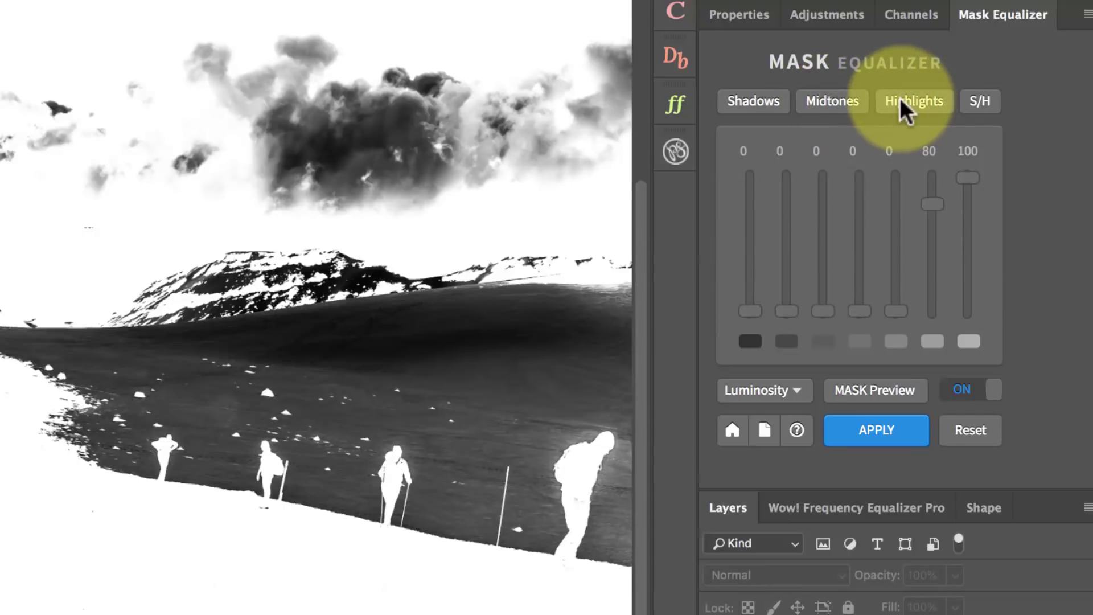
pyautogui.click(989, 102)
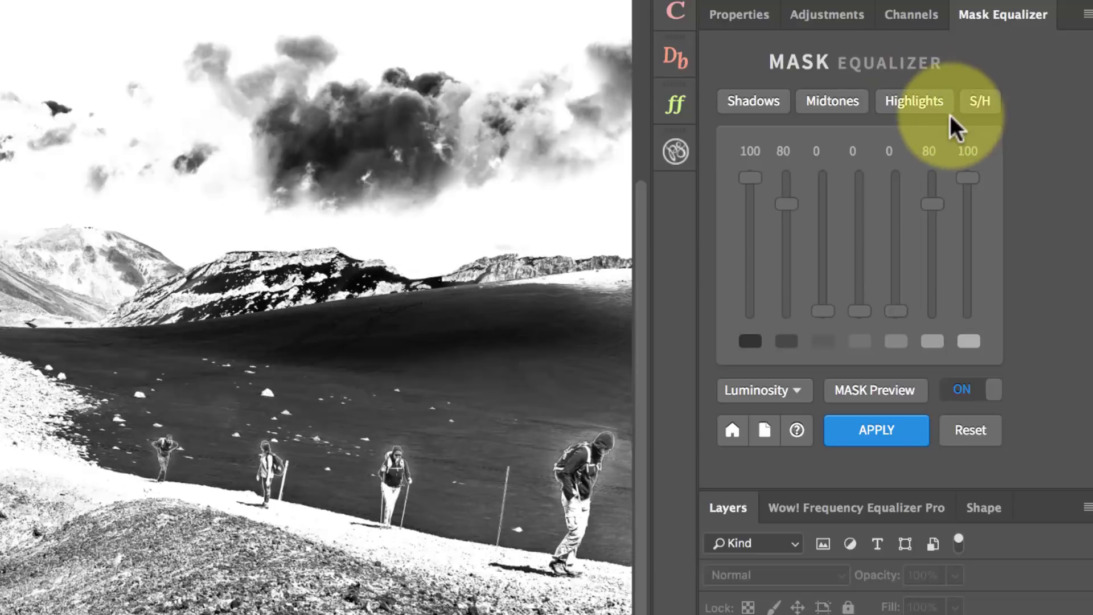
pyautogui.click(917, 107)
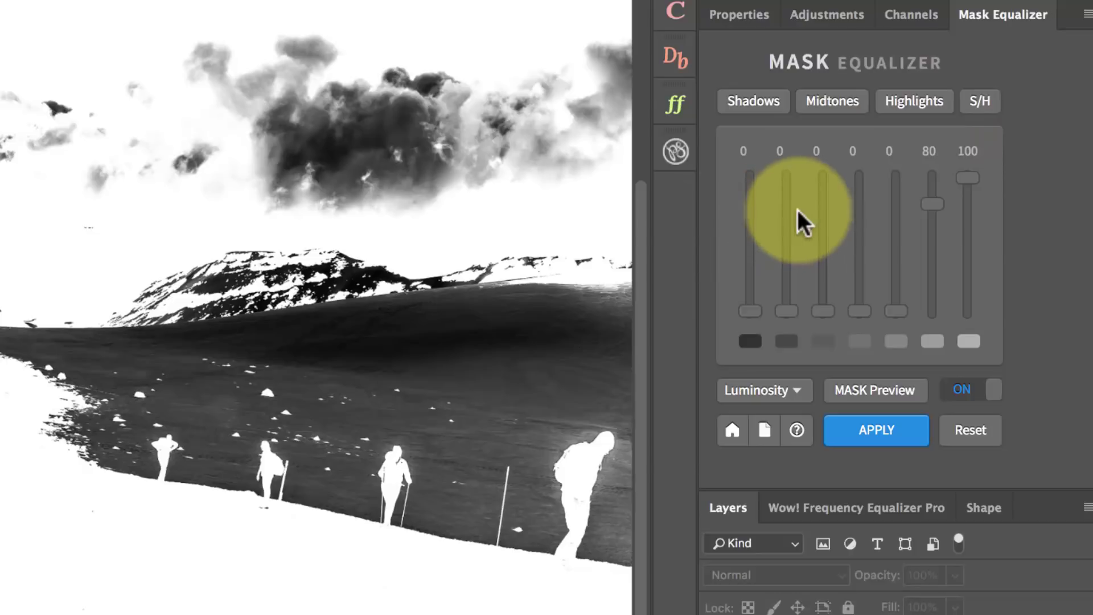
pyautogui.click(736, 15)
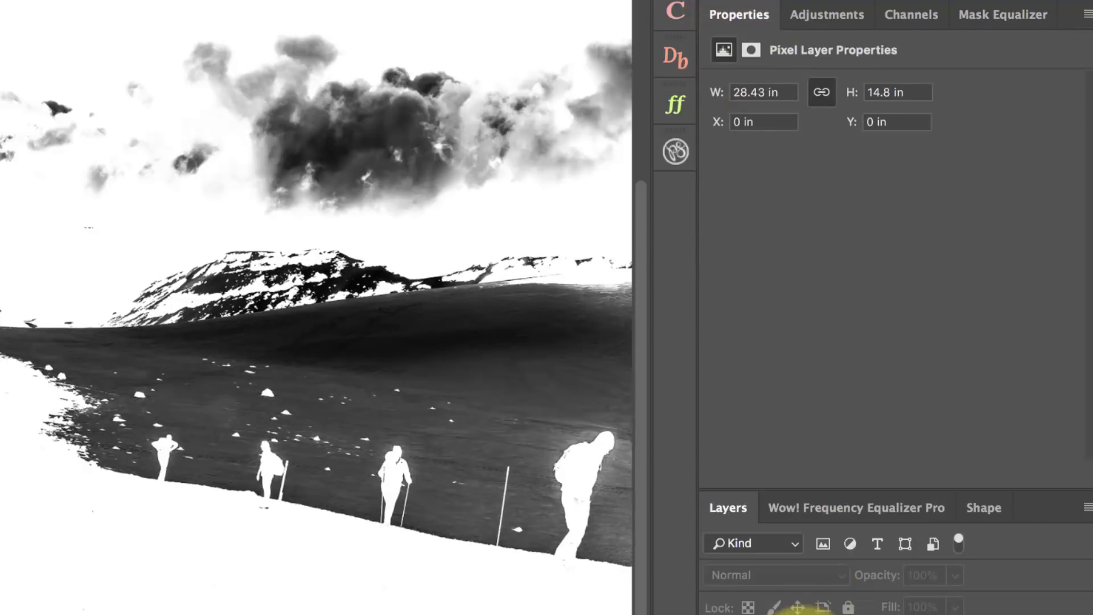
# - Invert the Layer 0 copy mask, try feather and density, then return feather to 0 px
pyautogui.click(797, 612)
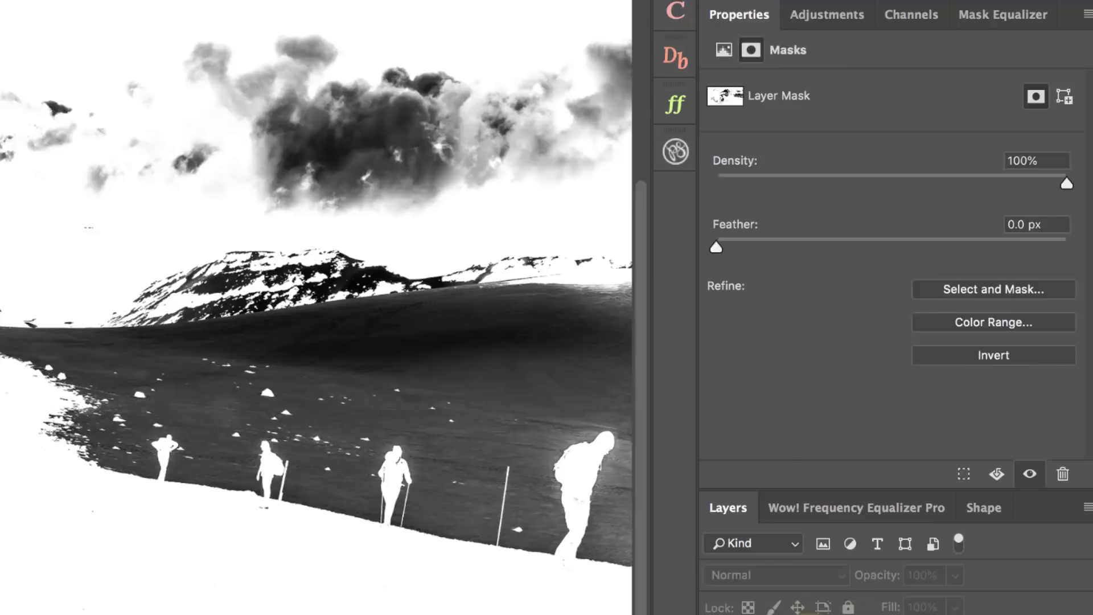
pyautogui.click(1013, 353)
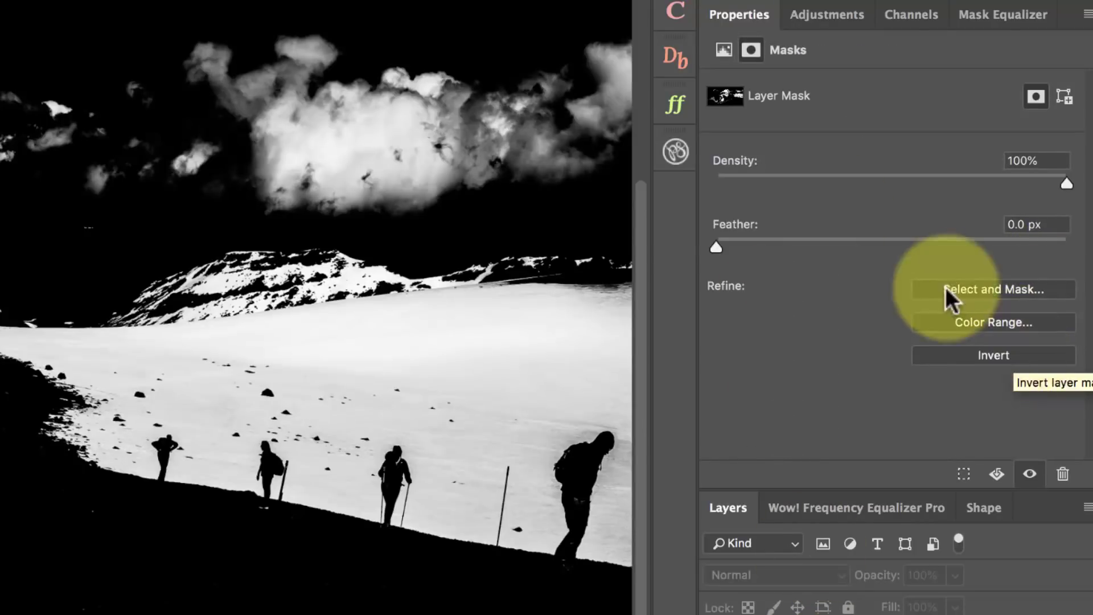
pyautogui.moveTo(716, 247); pyautogui.dragTo(736, 245)
pyautogui.moveTo(1064, 183)
pyautogui.mouseDown()
pyautogui.moveTo(992, 183)
pyautogui.moveTo(1066, 183)
pyautogui.mouseUp()
pyautogui.moveTo(736, 247); pyautogui.dragTo(715, 258)
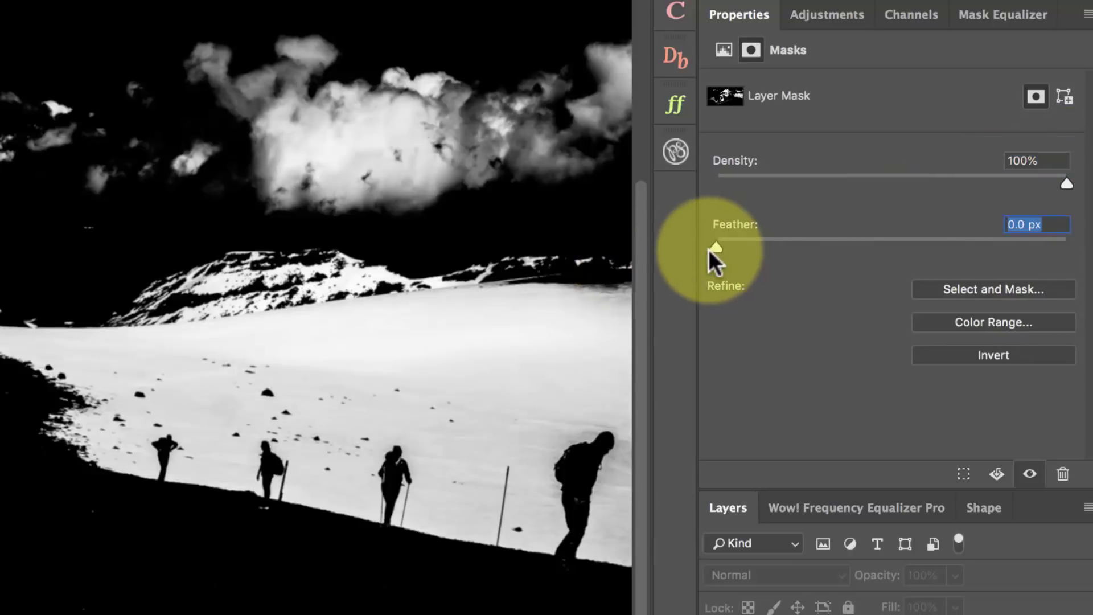
# - Load the Shadows mask preset with Contrast 93, Feather 5, Density 90, then enlarge the Layers list
pyautogui.click(1007, 15)
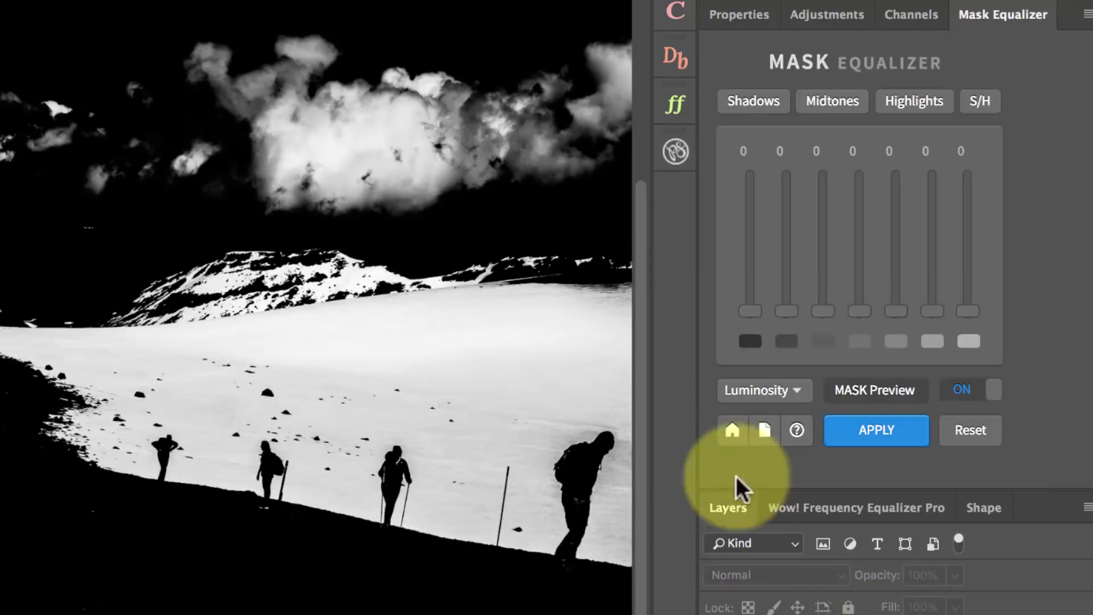
pyautogui.click(762, 103)
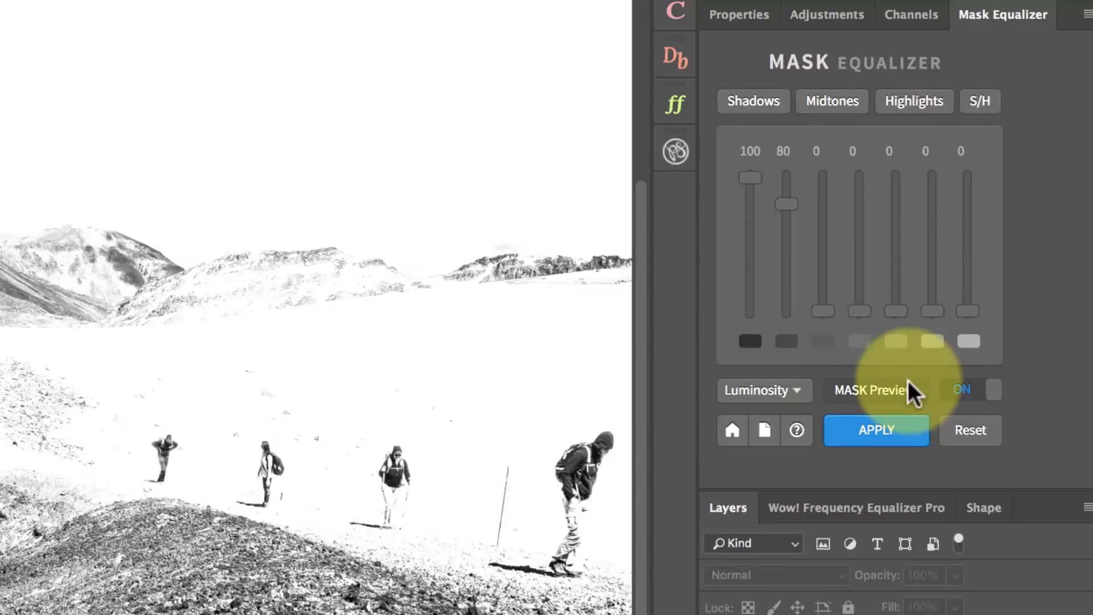
pyautogui.moveTo(870, 490); pyautogui.dragTo(869, 566)
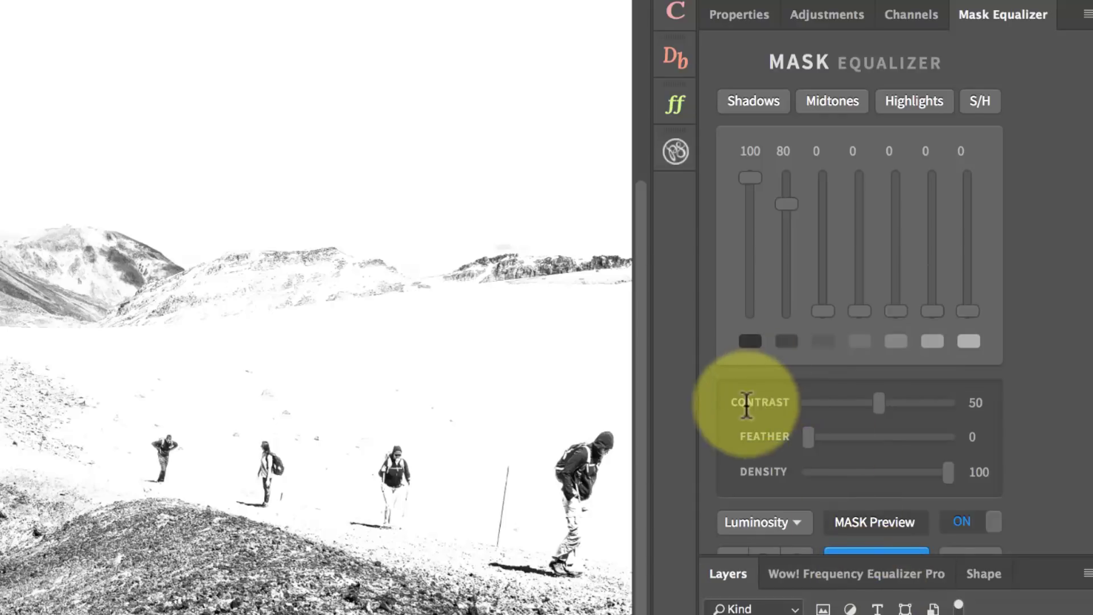
pyautogui.moveTo(880, 406); pyautogui.dragTo(940, 415)
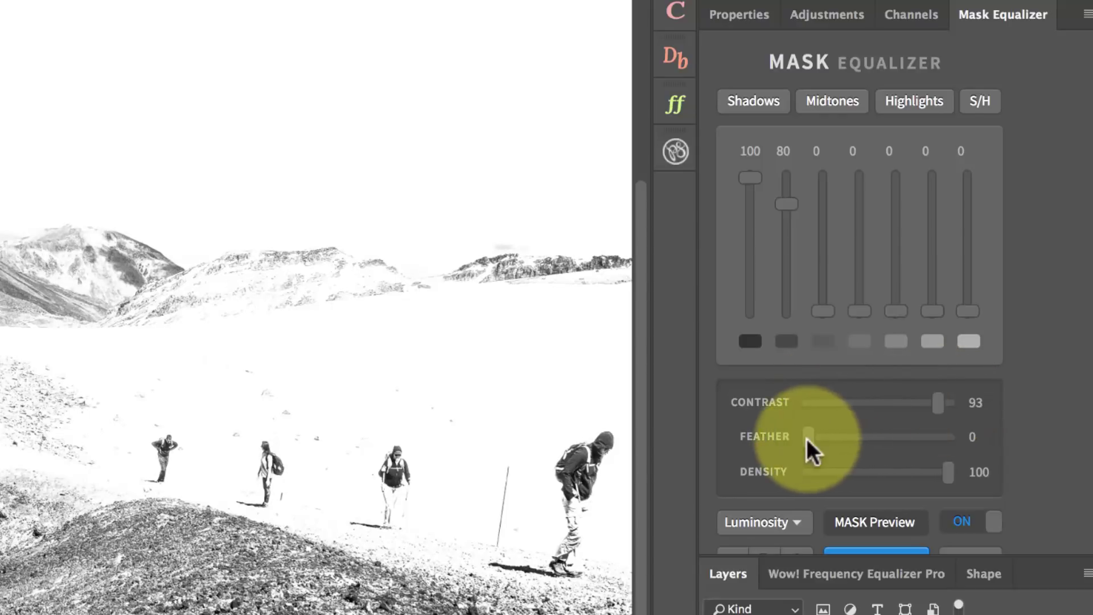
pyautogui.moveTo(808, 439); pyautogui.dragTo(814, 438)
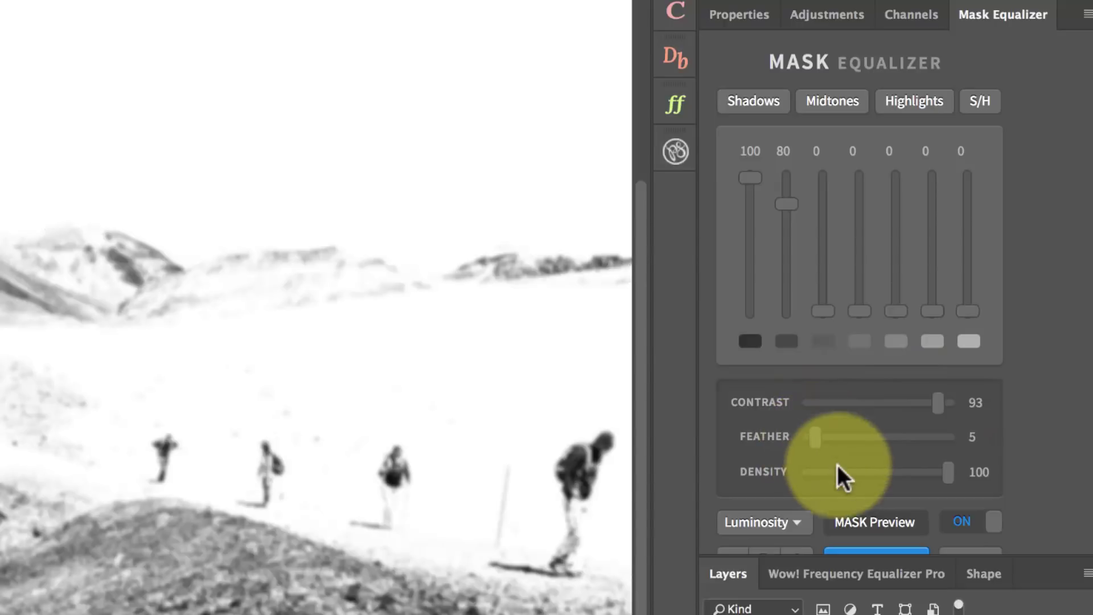
pyautogui.moveTo(946, 484)
pyautogui.mouseDown()
pyautogui.moveTo(917, 485)
pyautogui.moveTo(936, 488)
pyautogui.mouseUp()
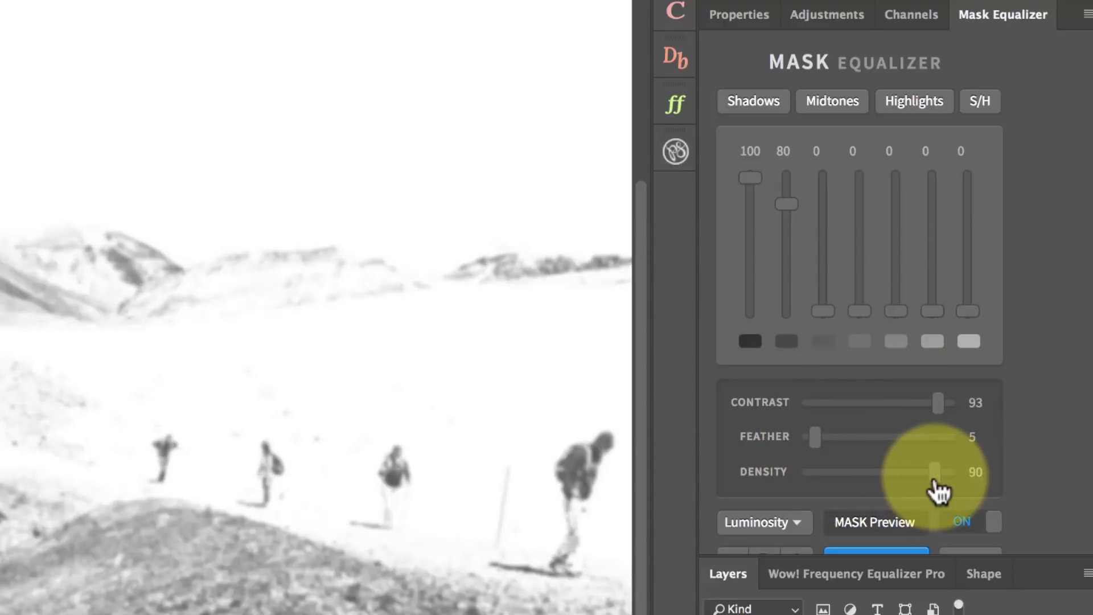
pyautogui.moveTo(859, 556); pyautogui.dragTo(866, 415)
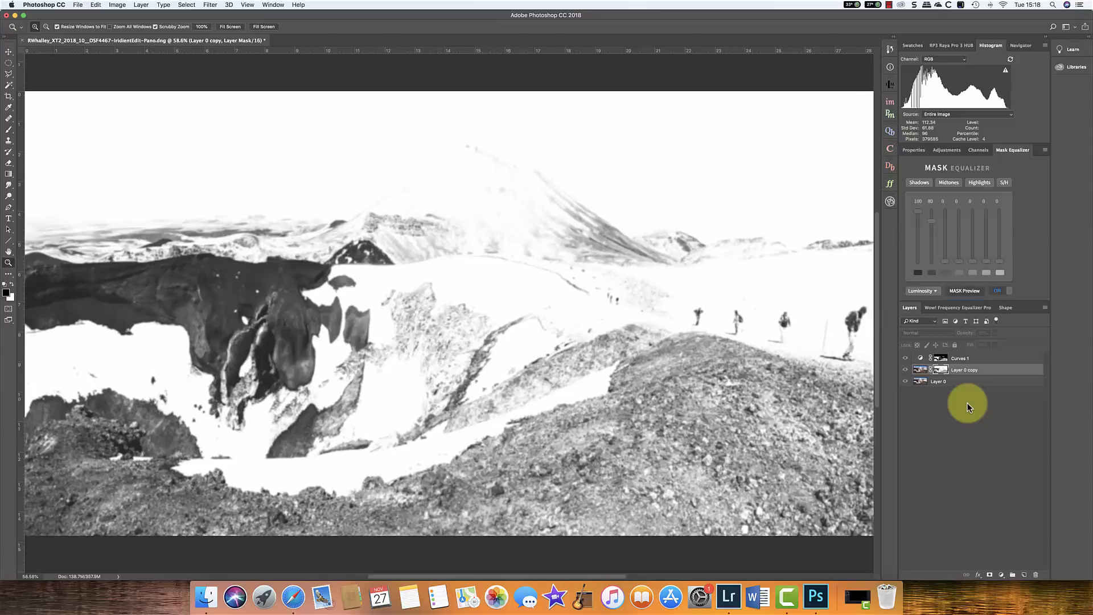
# - Return to the full-colour panorama view via the Layer 0 copy image thumbnail
pyautogui.click(974, 150)
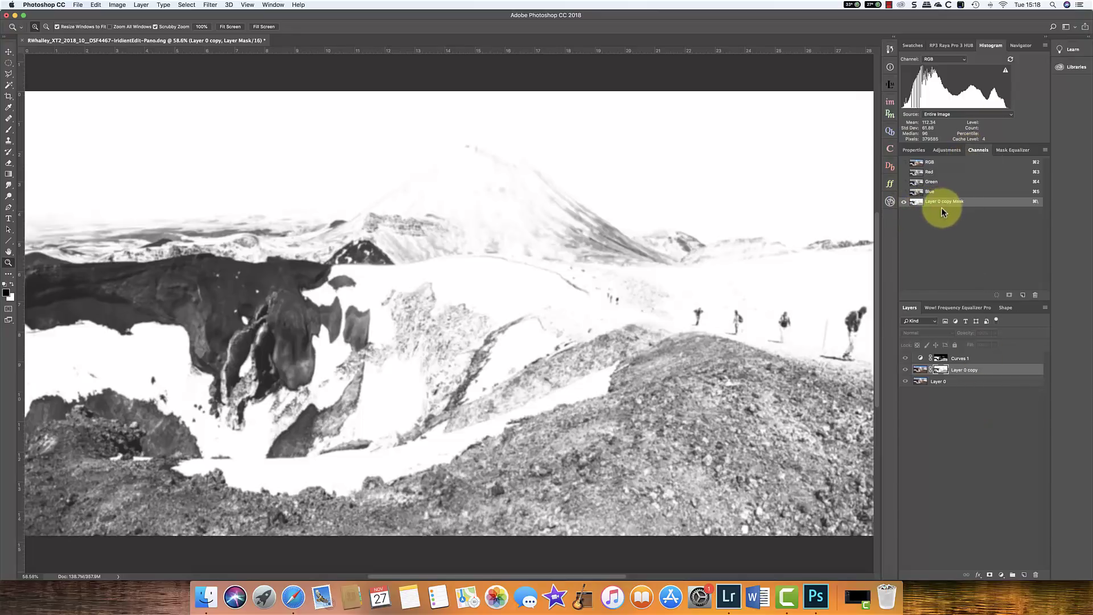
pyautogui.click(940, 150)
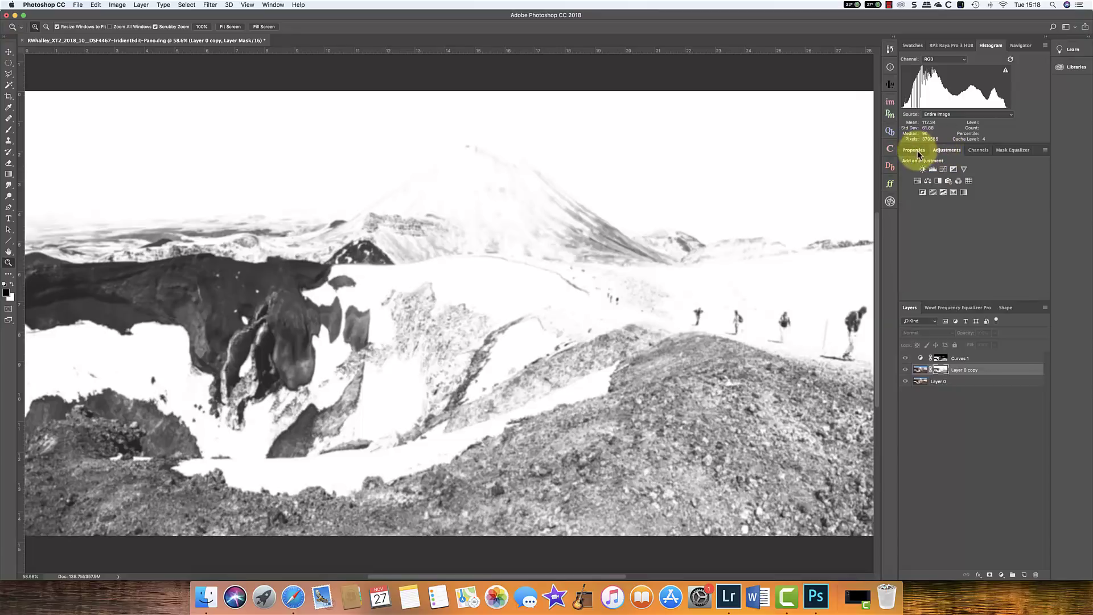
pyautogui.click(913, 149)
pyautogui.click(921, 370)
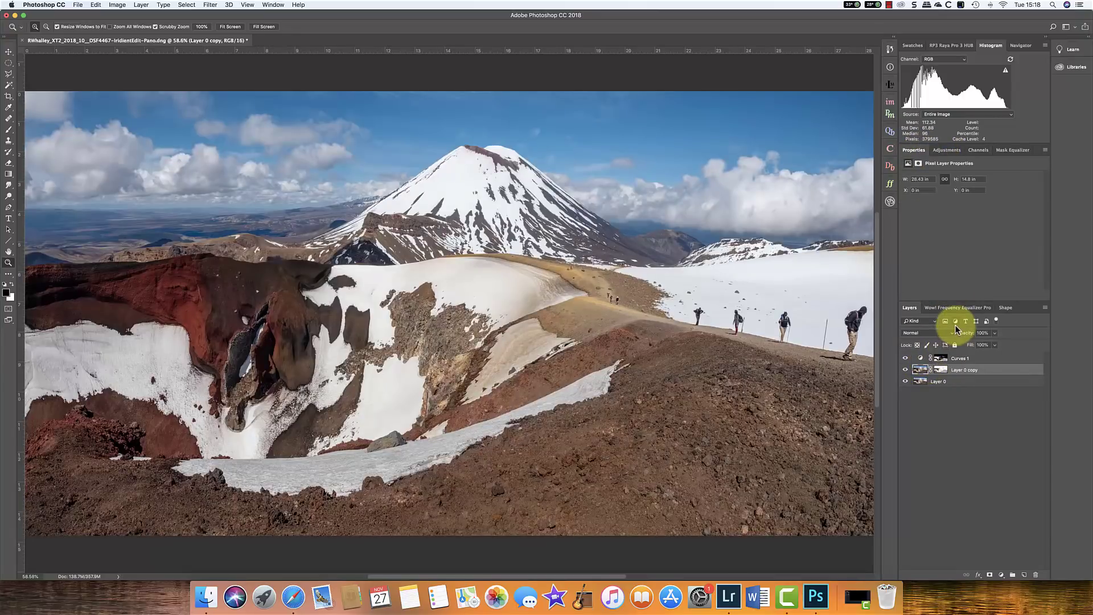